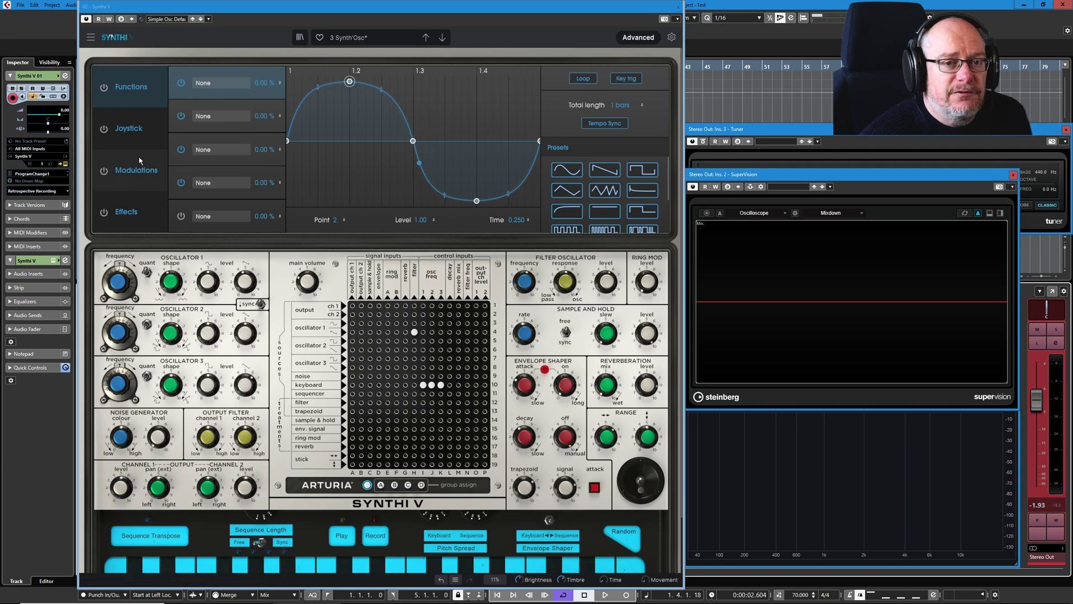
- Add a new point to Function 1's curve and raise it into a sharp early peak
click(637, 37)
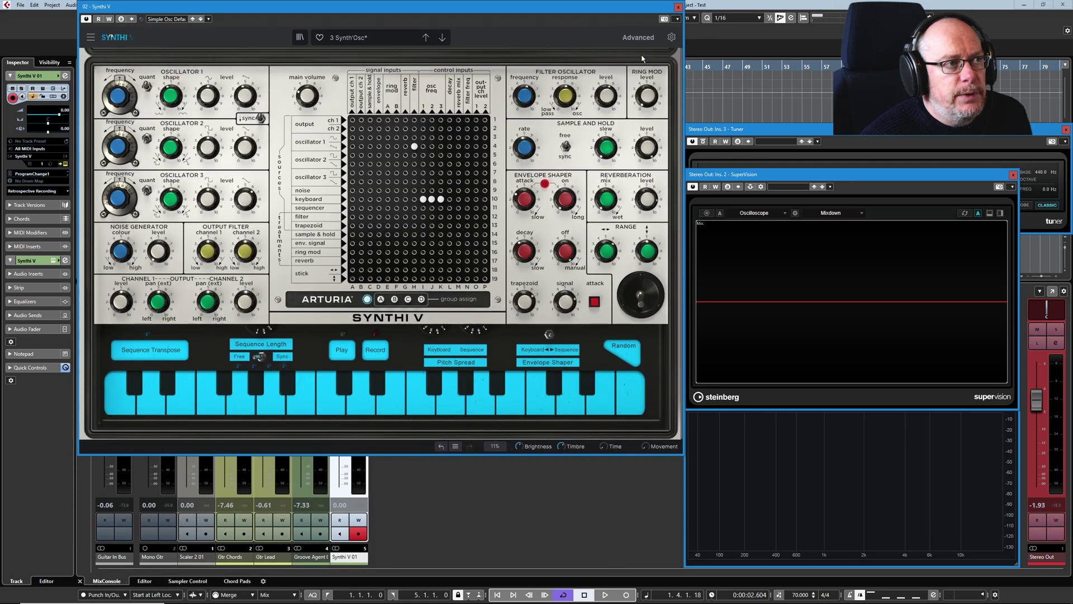
click(640, 38)
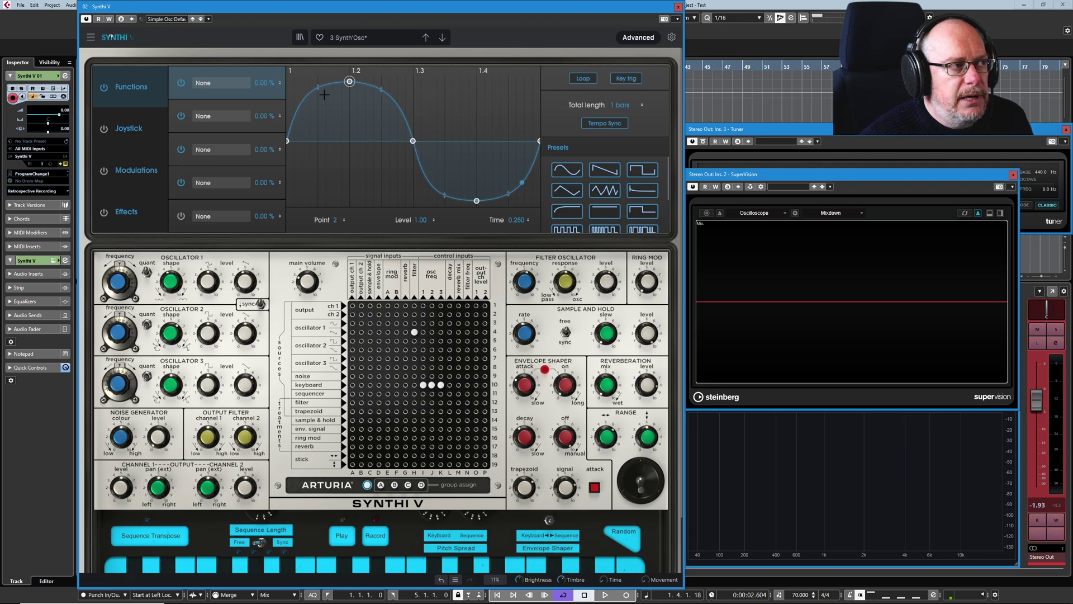
click(412, 141)
double_click(318, 119)
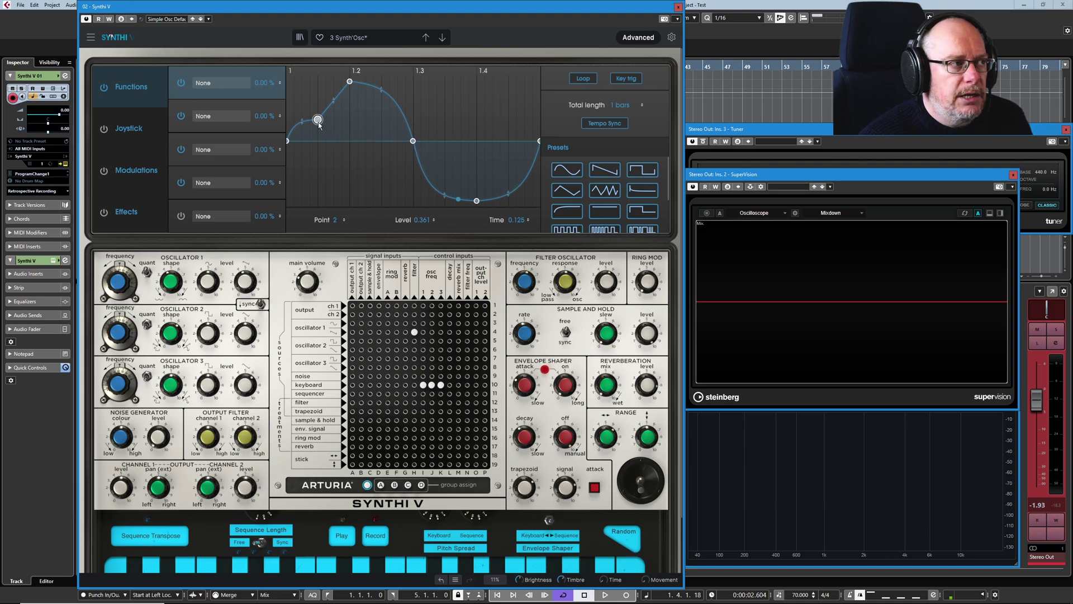
drag(318, 119, 349, 81)
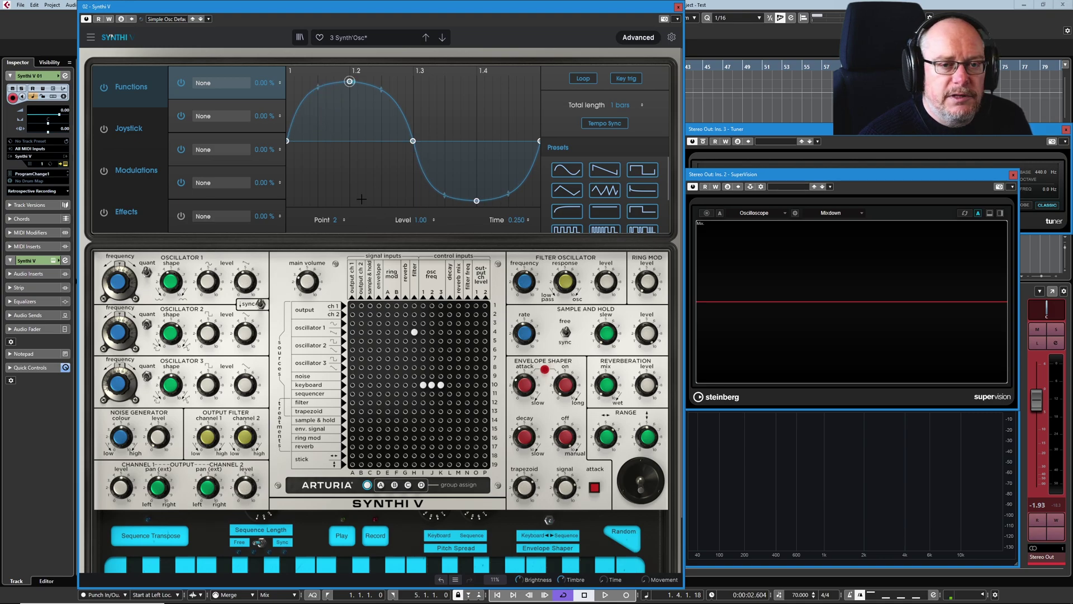
- Add four more curve points and pull the curve down sharply after the peak
double_click(326, 126)
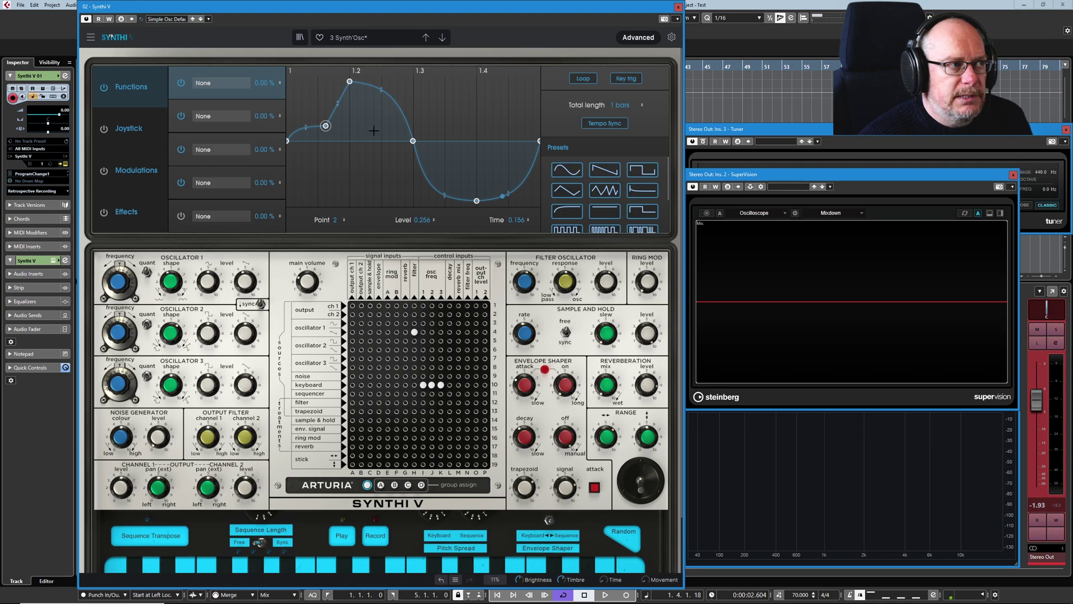
double_click(390, 115)
double_click(452, 176)
double_click(516, 110)
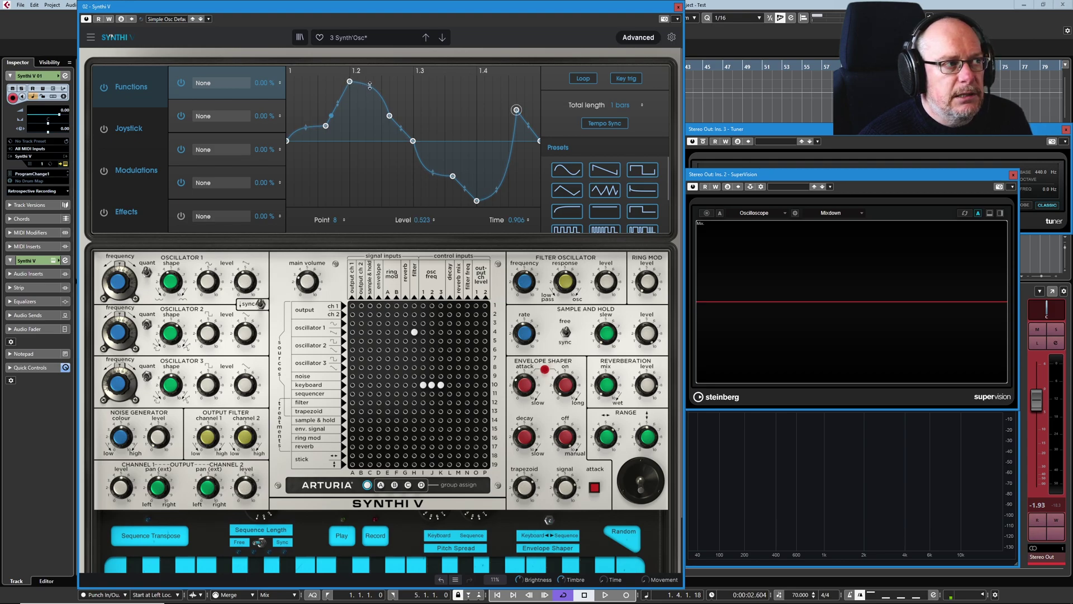
drag(370, 86, 337, 170)
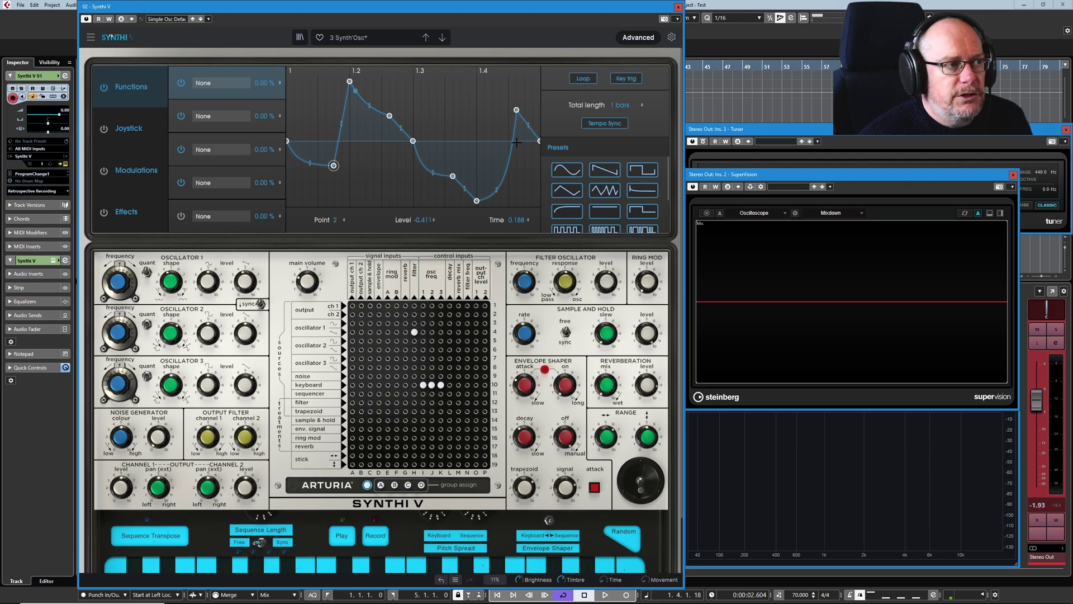
- Nudge the second curve point up to level -0.291 at time 0.188
click(289, 142)
click(334, 165)
mouse_move(334, 166)
mouse_down()
mouse_move(332, 132)
mouse_move(331, 164)
mouse_move(316, 174)
mouse_move(325, 168)
mouse_move(243, 150)
mouse_move(347, 136)
mouse_move(279, 148)
mouse_move(350, 160)
mouse_move(347, 152)
mouse_move(334, 154)
mouse_move(350, 163)
mouse_move(334, 158)
mouse_up()
click(349, 81)
click(334, 158)
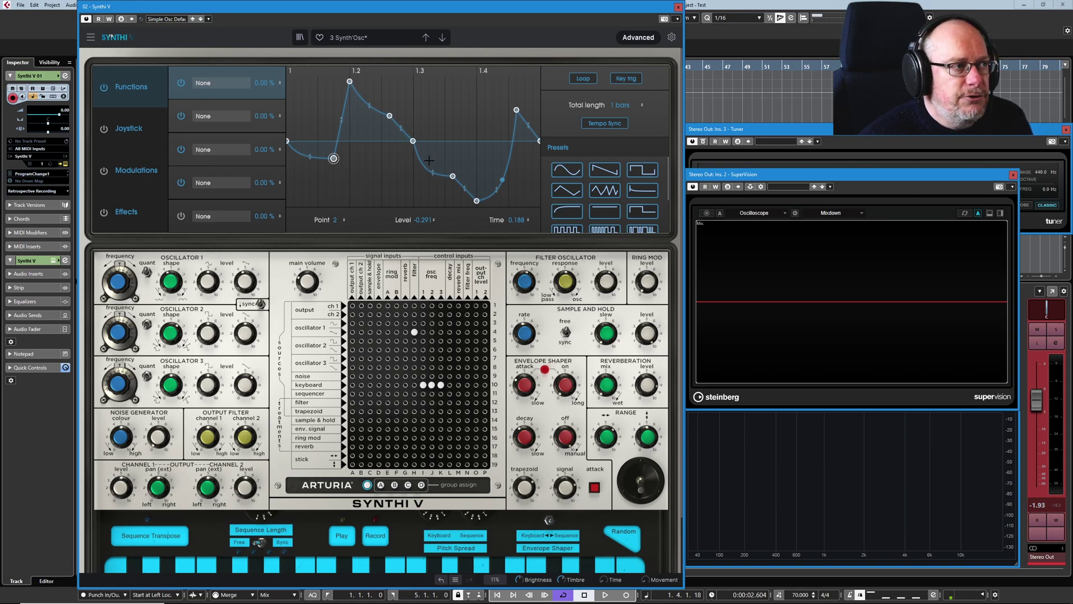
- Route Function 1 to Osc1 Frequency and pin the filter to output channel 1
click(203, 82)
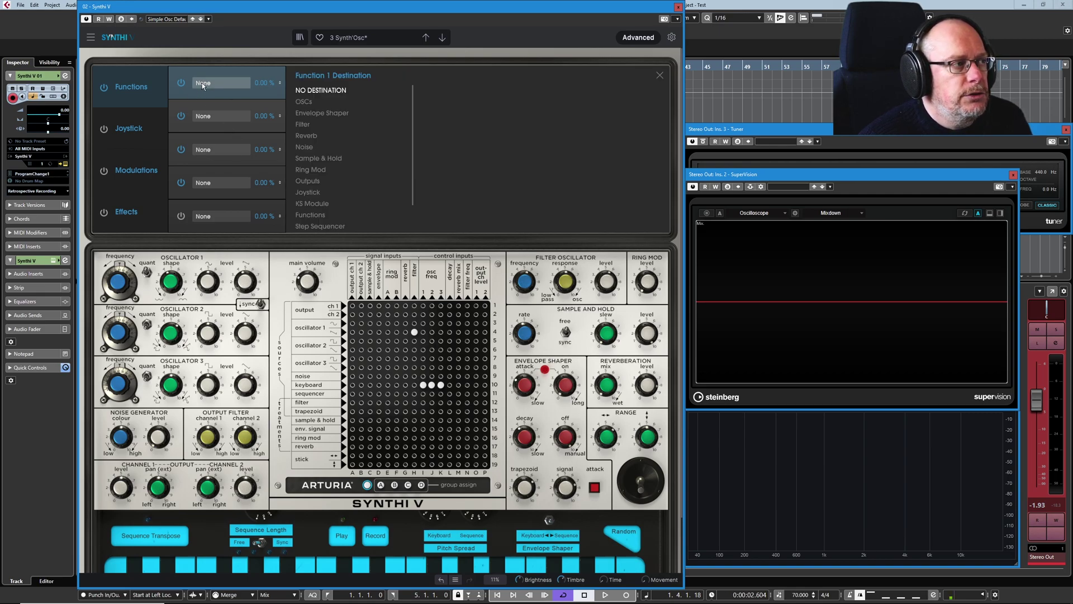
click(305, 103)
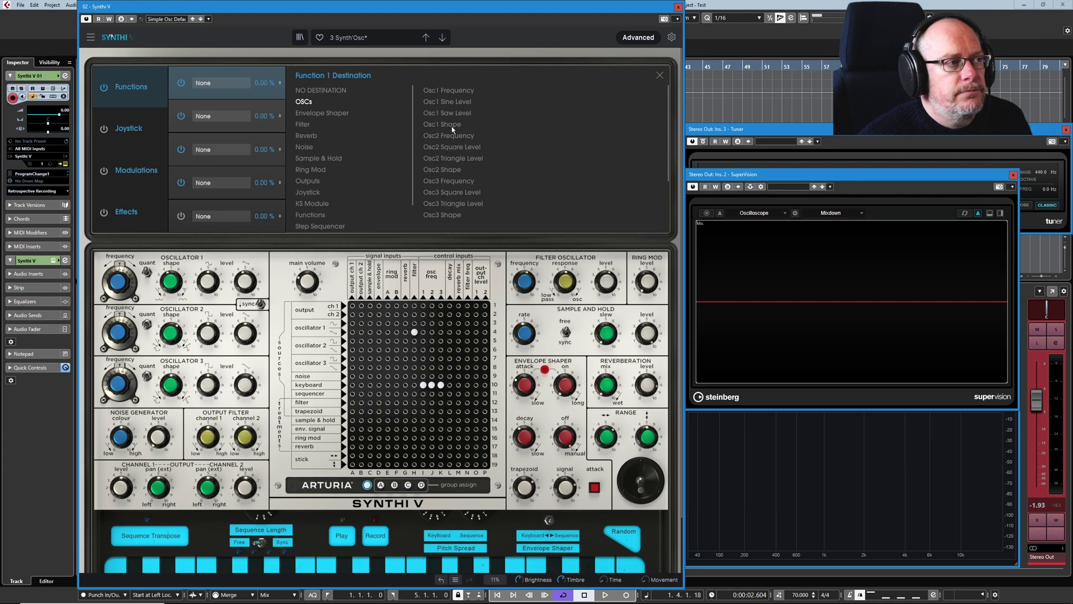
click(434, 93)
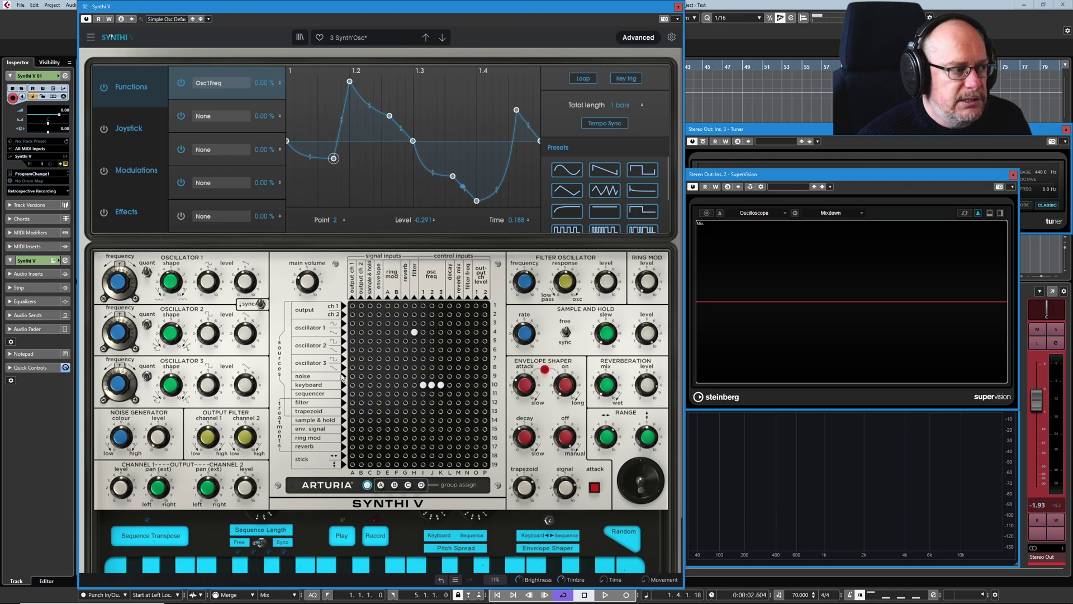
click(353, 404)
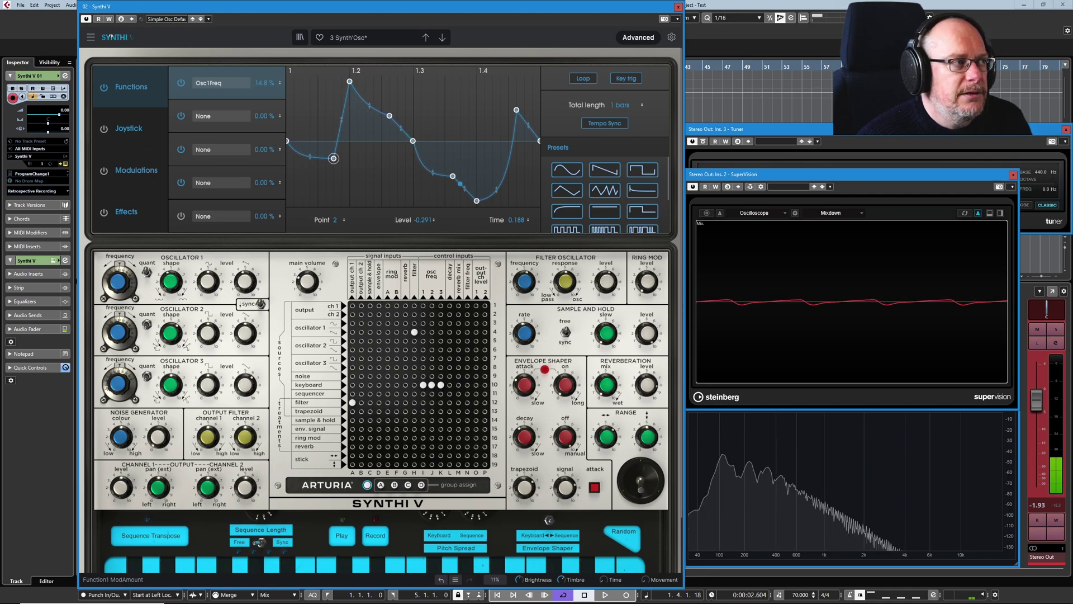
- Set Function 1's Osc1Freq depth to 14.8% and lower the main volume to -8.62 dB
drag(265, 83, 265, 78)
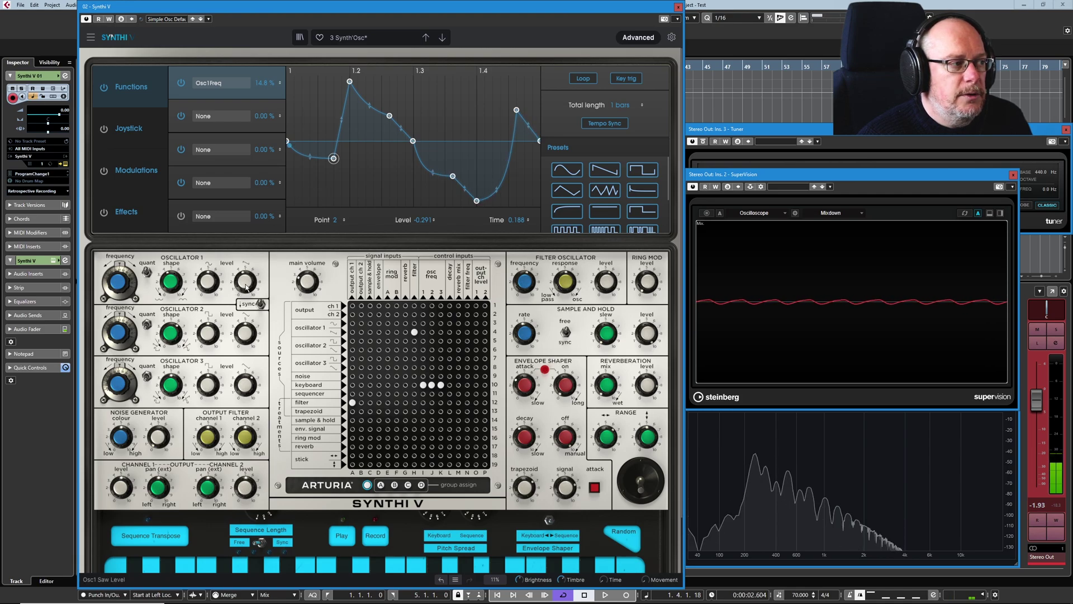
mouse_move(246, 287)
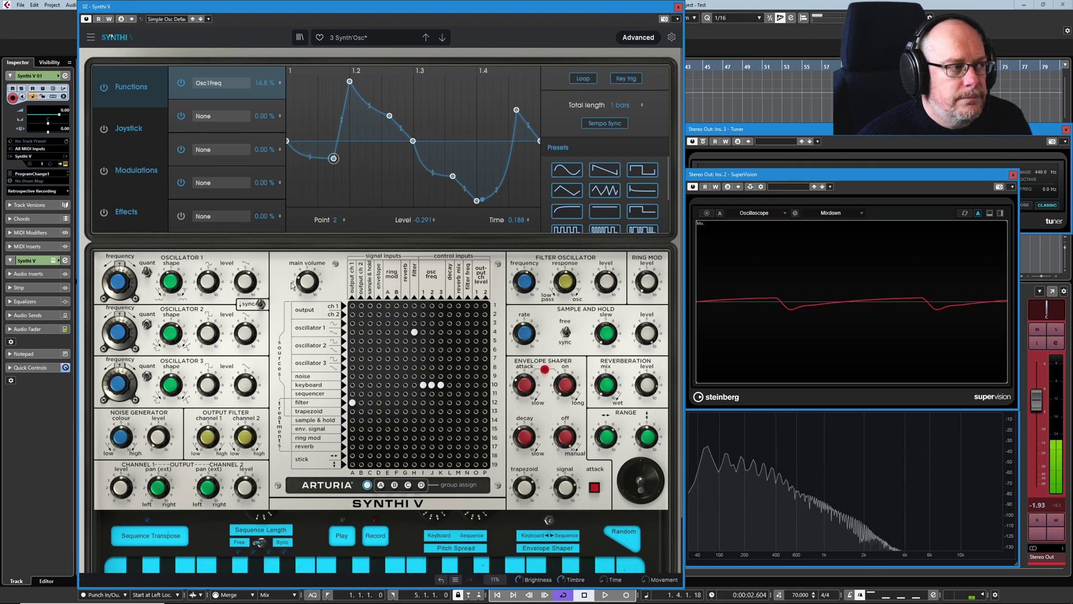
drag(306, 282, 307, 270)
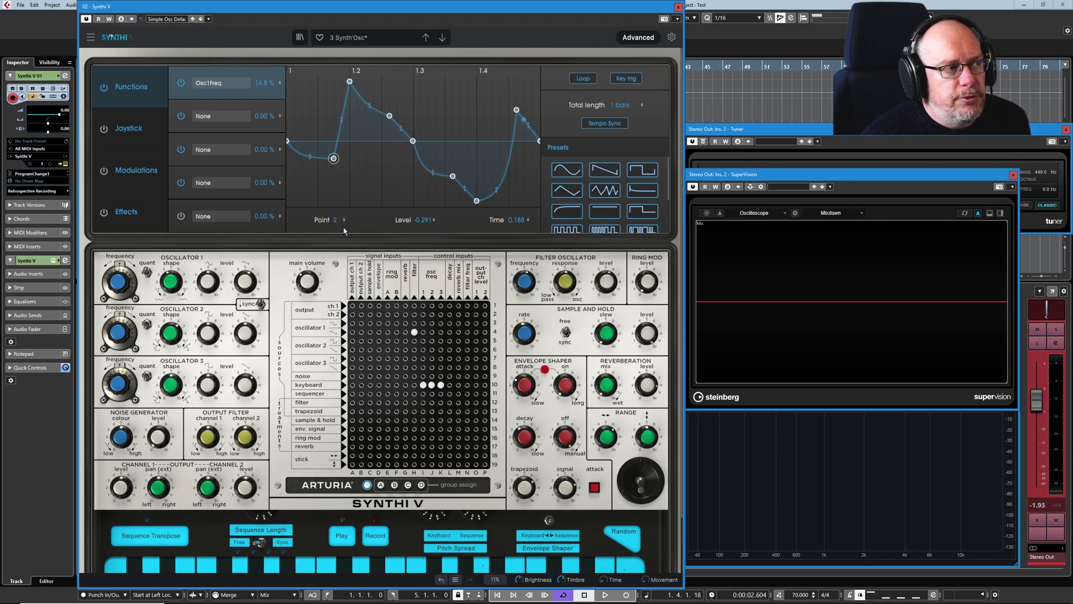
- Move Function 1's sixth curve point to level -0.530 at time 0.641
click(349, 82)
click(389, 115)
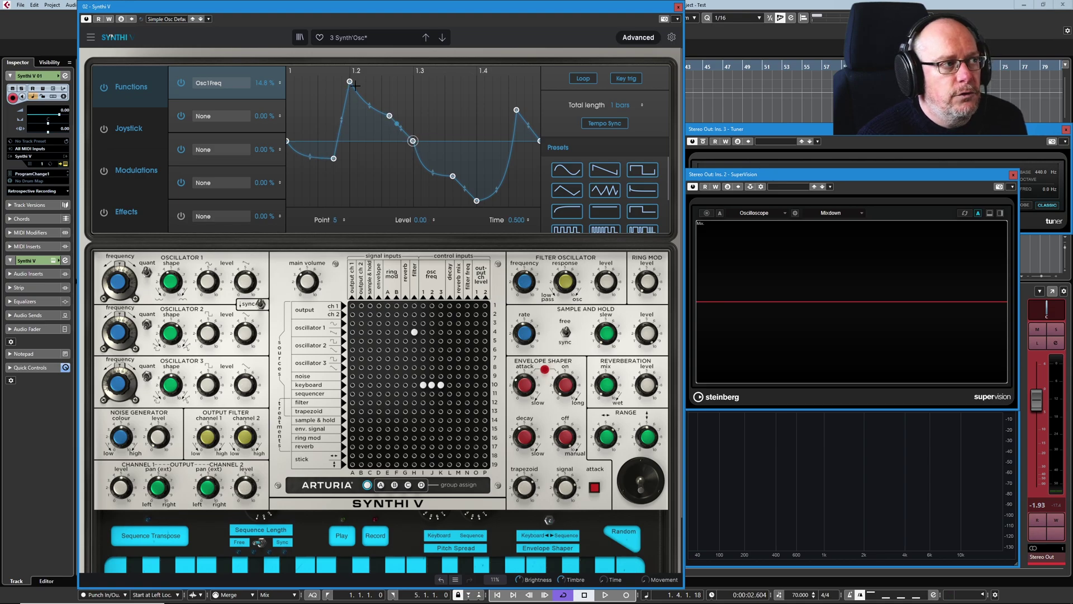
click(290, 145)
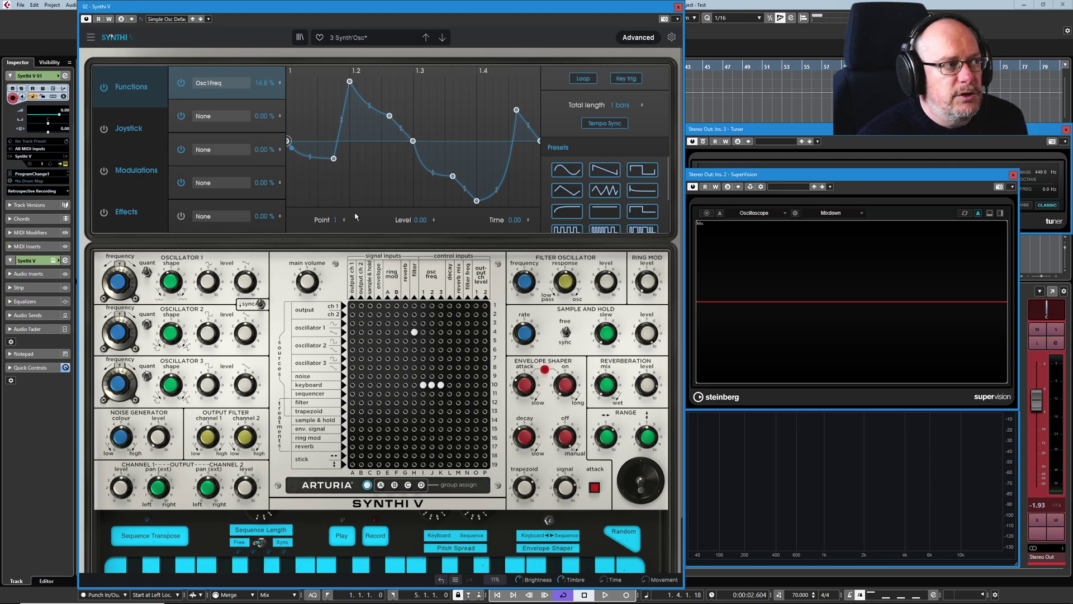
click(453, 177)
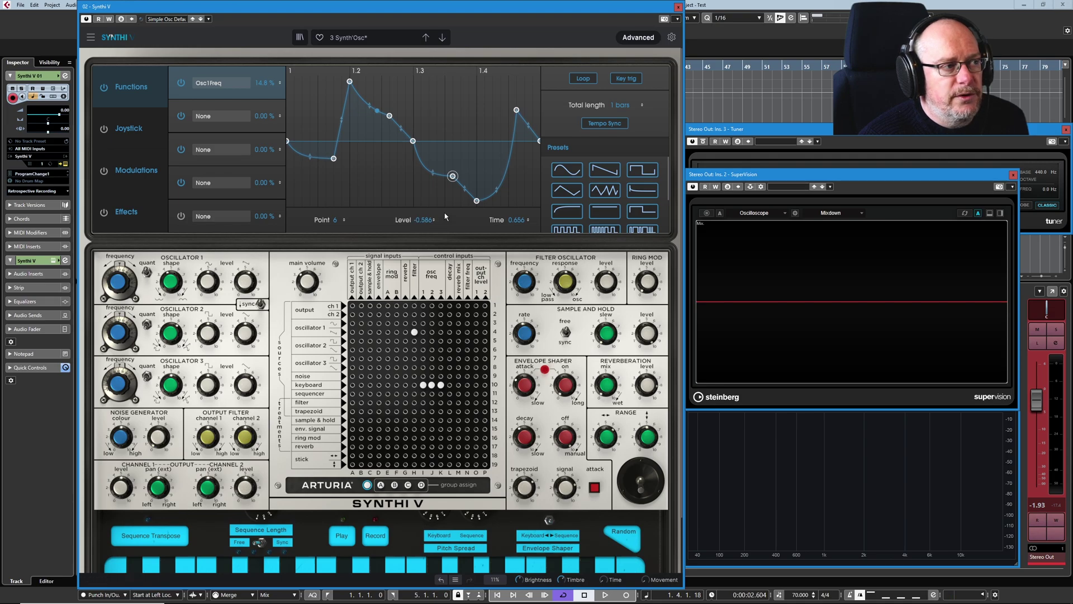
mouse_move(453, 177)
mouse_down()
mouse_move(446, 156)
mouse_move(450, 170)
mouse_move(453, 162)
mouse_move(447, 176)
mouse_move(438, 172)
mouse_move(454, 175)
mouse_move(421, 172)
mouse_move(448, 172)
mouse_move(438, 174)
mouse_up()
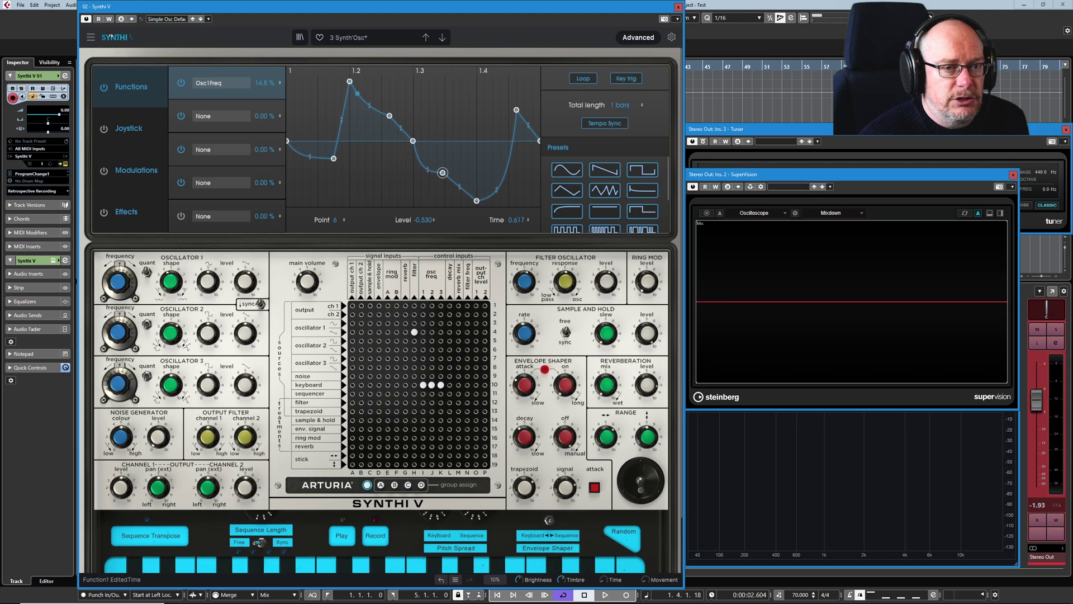
drag(450, 172, 449, 172)
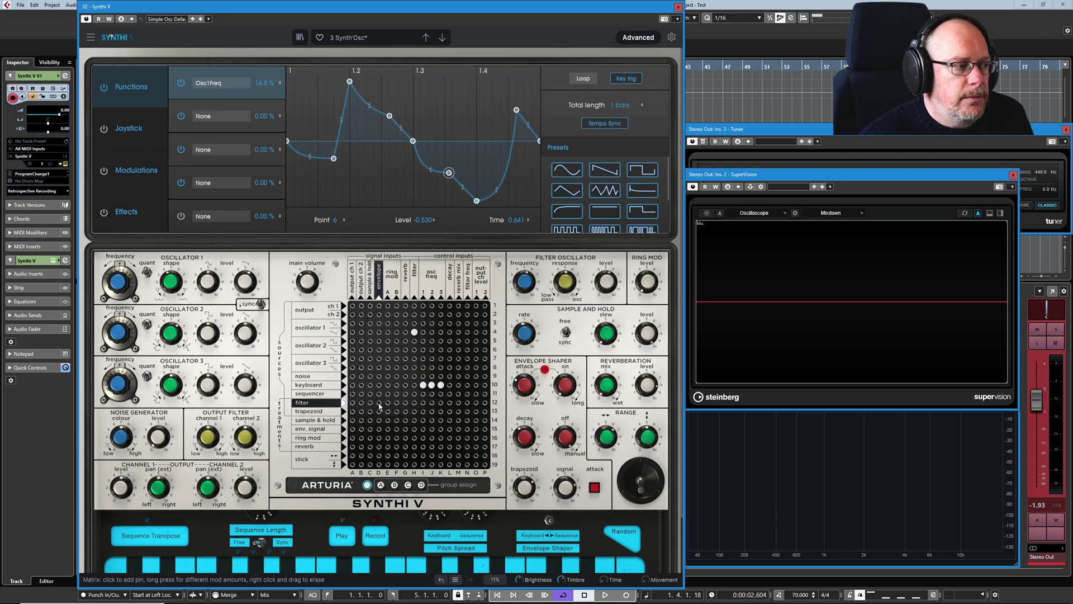
- Route the filter through the envelope shaper to output channel 1 and shorten the decay slightly
click(379, 404)
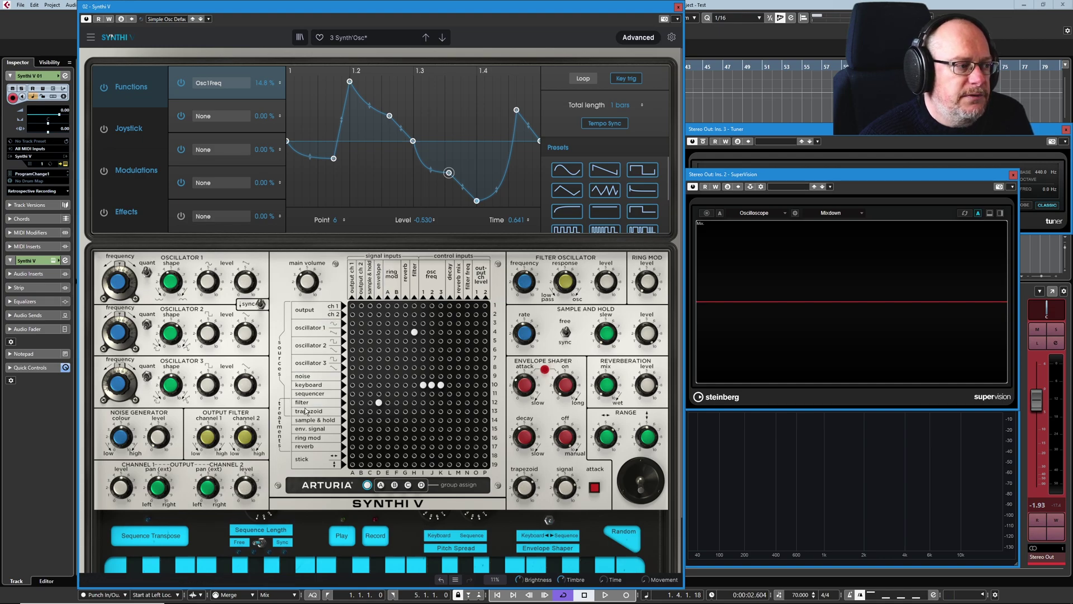
click(352, 429)
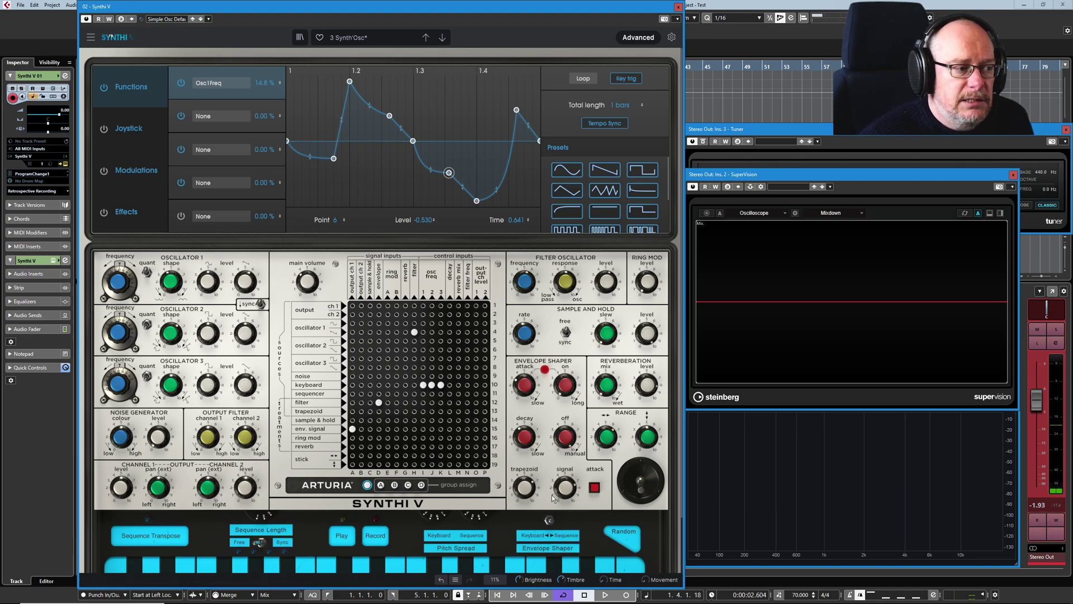
mouse_move(566, 389)
mouse_move(526, 444)
drag(527, 444, 525, 443)
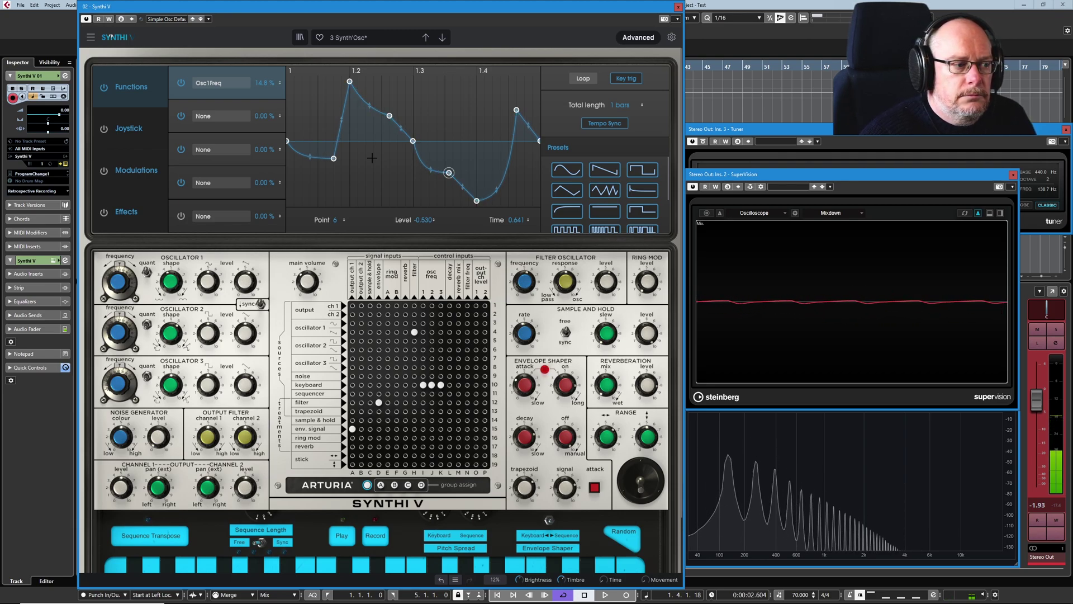
- Set the envelope shaper's on time to 0.564 and add five breakpoints to the Osc1Freq curve
drag(565, 389, 566, 385)
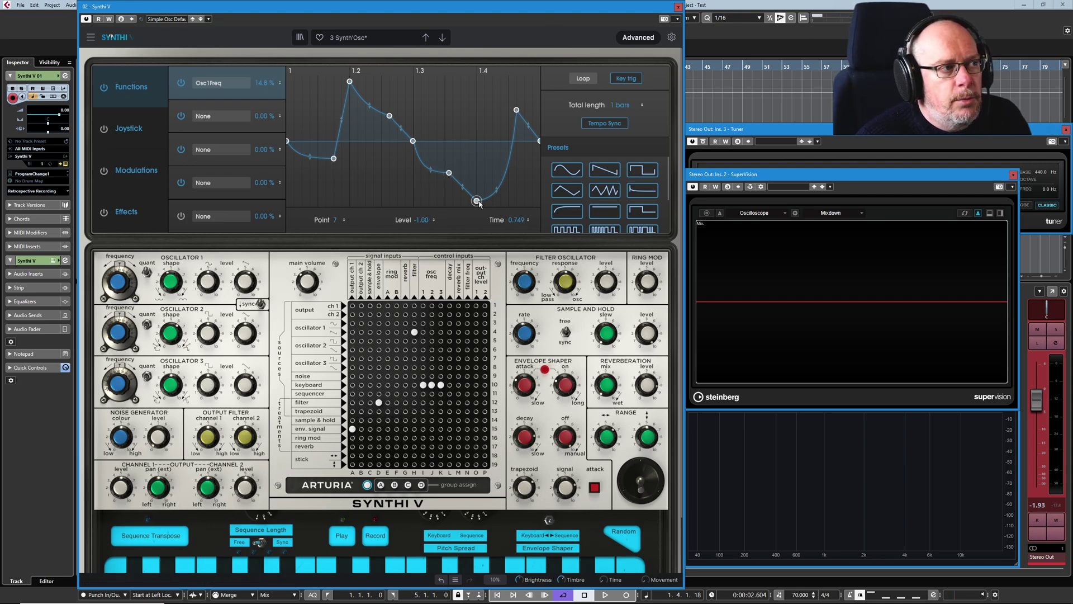
double_click(484, 154)
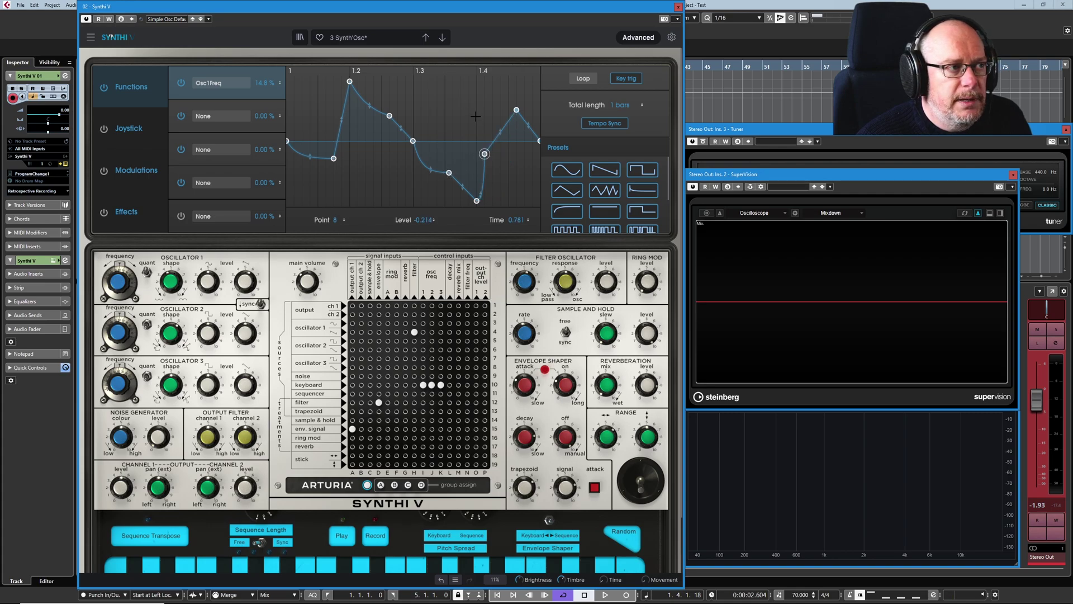
double_click(453, 101)
double_click(517, 156)
double_click(390, 166)
double_click(302, 103)
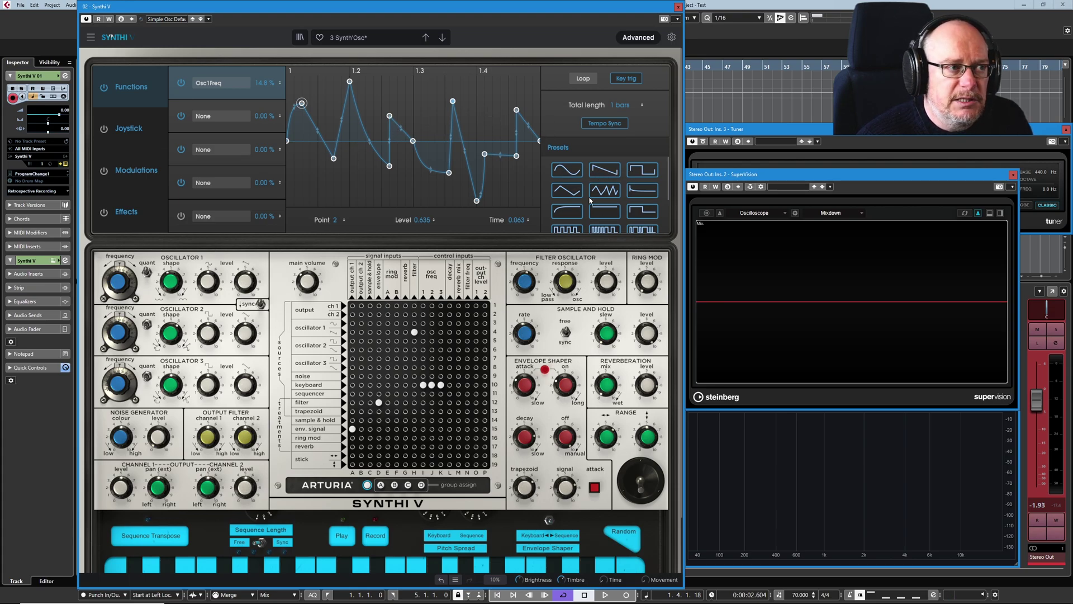
- Load the sine preset, restoring point 2 to level 1.00 at time 0.250
click(568, 170)
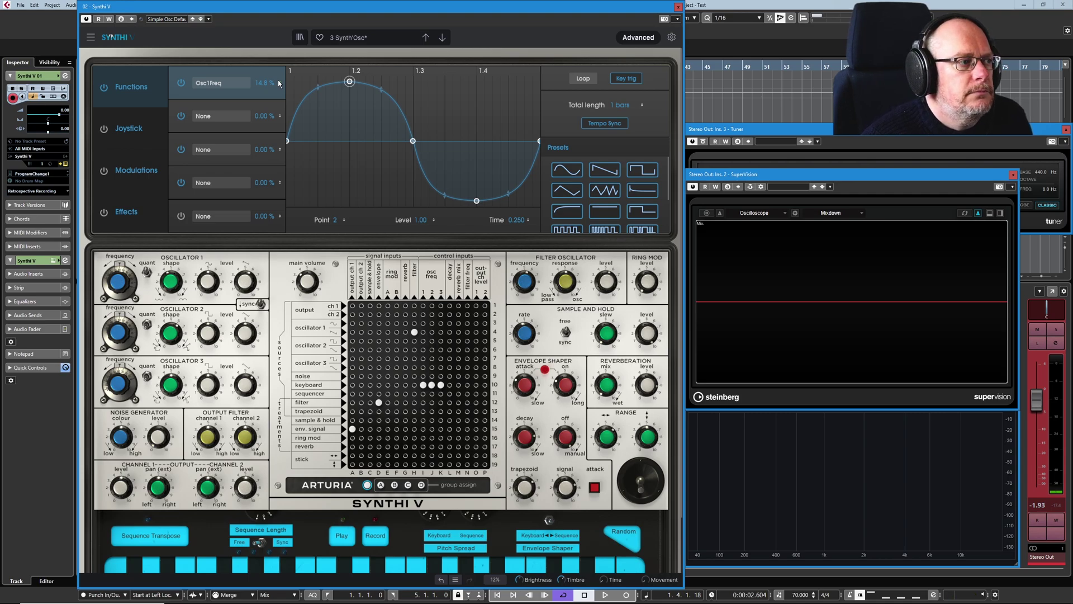
- Drag the sine's point 3 to level 0.565 at time 0.500
click(413, 141)
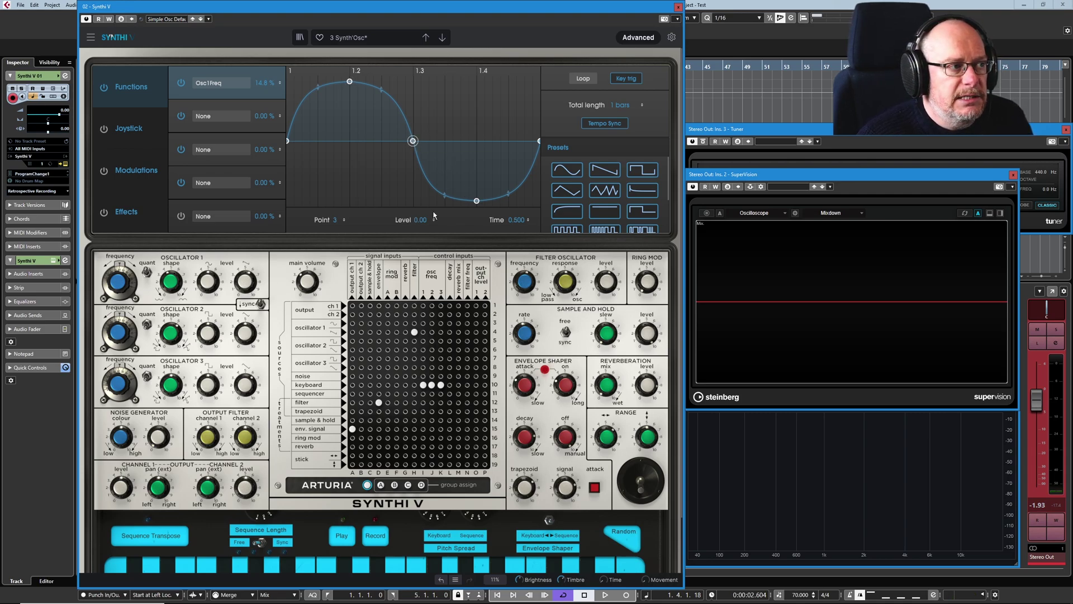
drag(412, 142, 413, 161)
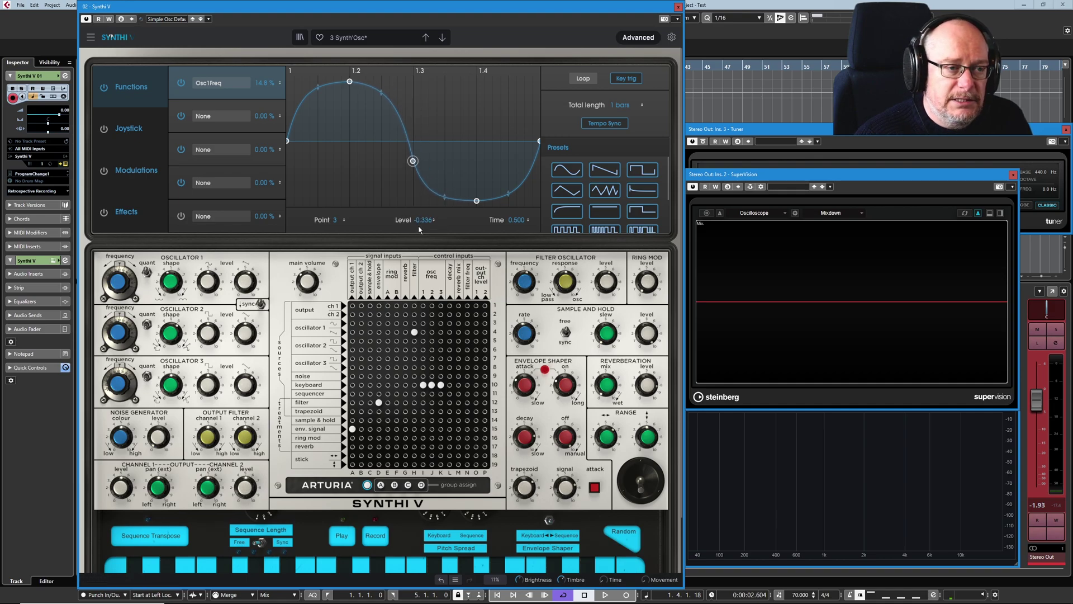
drag(419, 222, 417, 107)
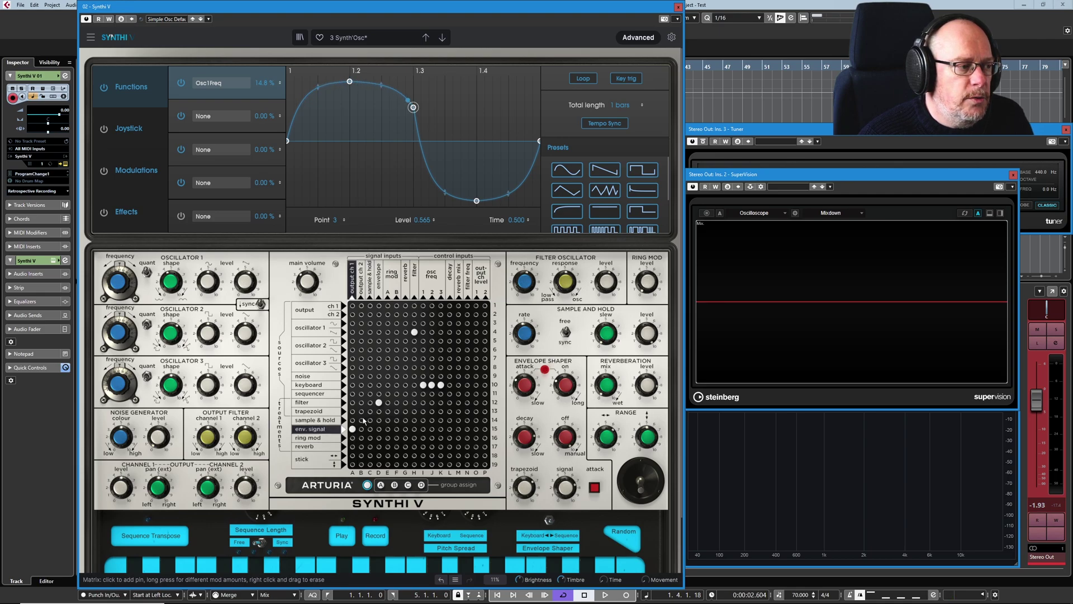
- Pin the filter to output channel 1, disable Tempo Sync and set Function 1's length to 1.06 s
click(352, 402)
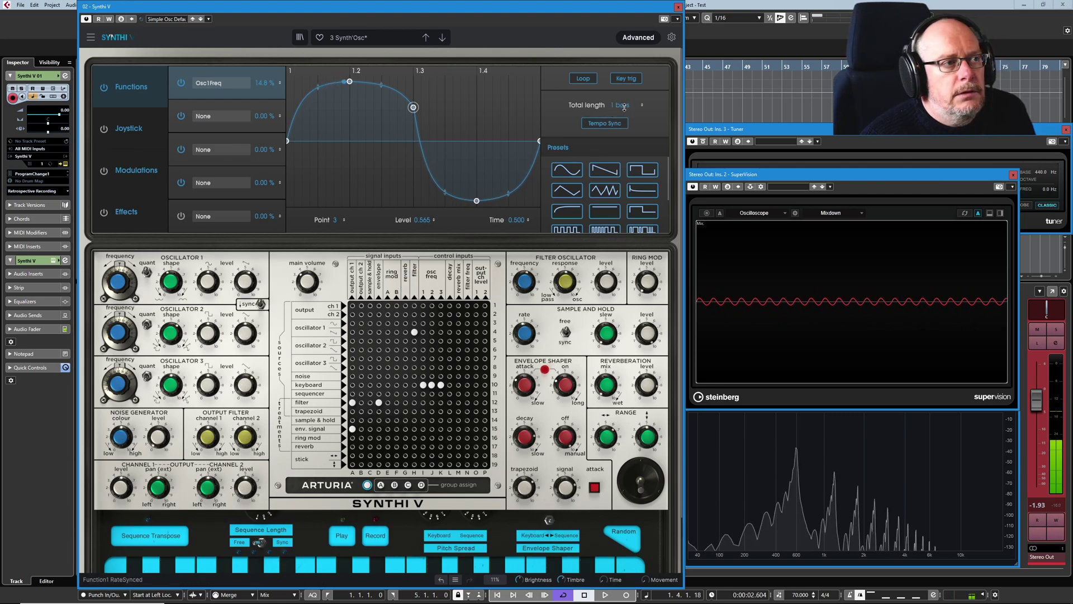
scroll(622, 105, down, 2)
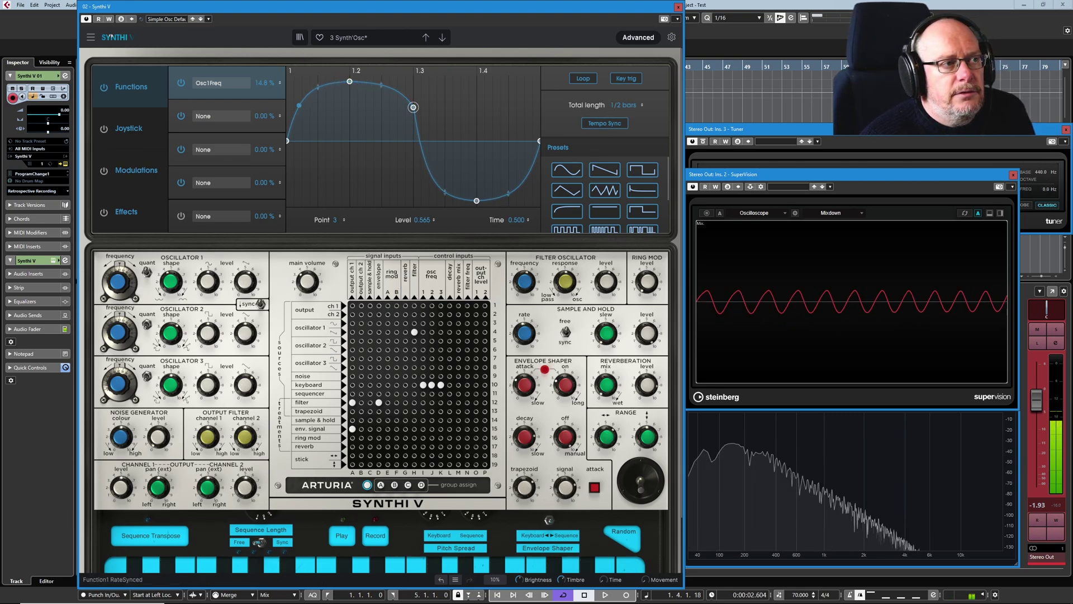
click(603, 123)
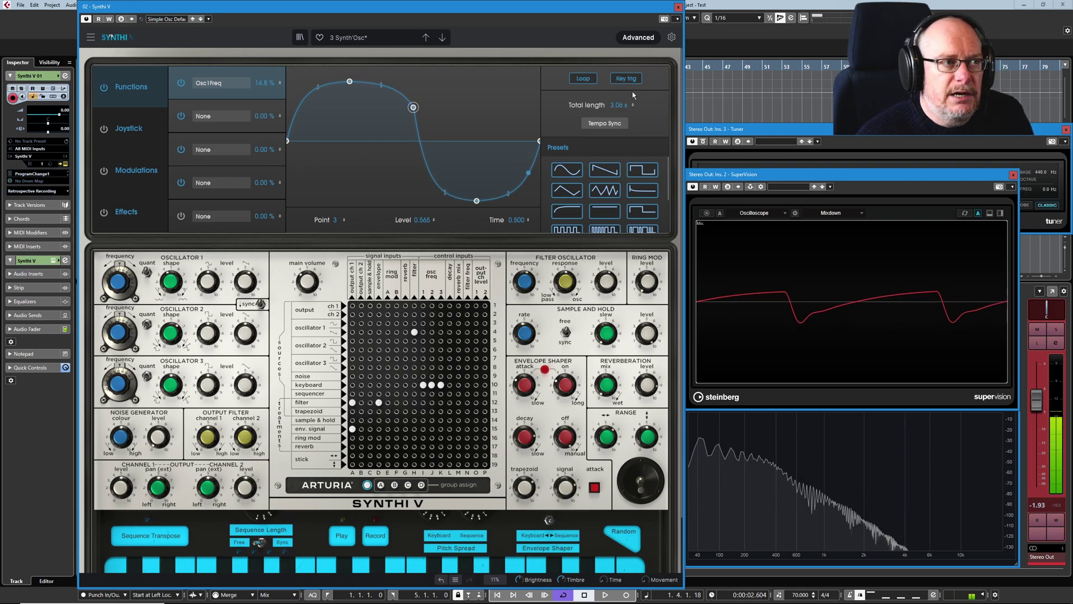
drag(633, 104, 633, 134)
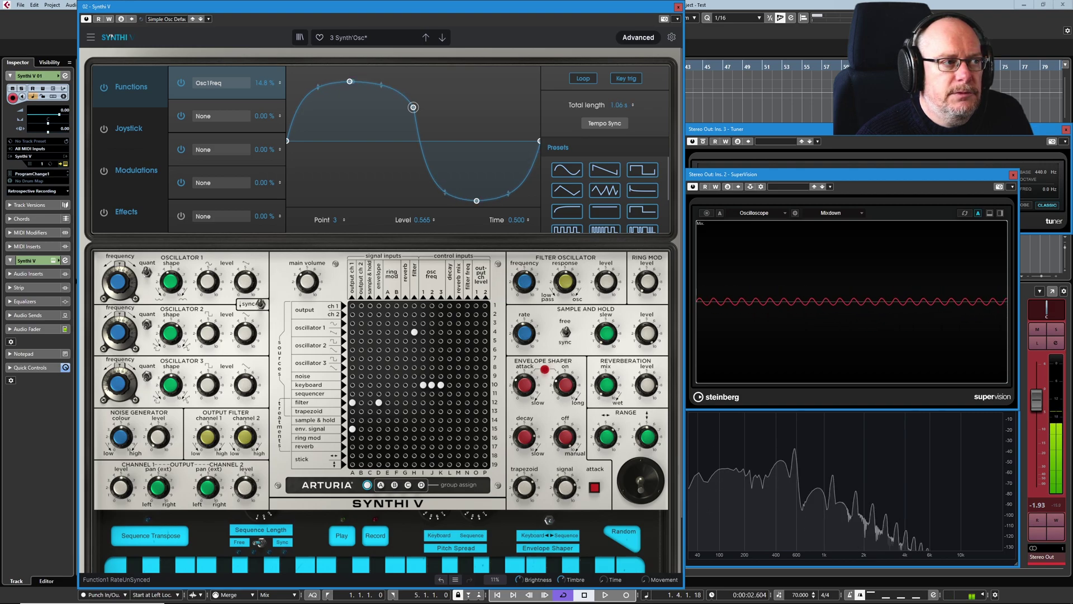
- Load the zigzag triangle preset and set its total length to 2.08 seconds
click(605, 190)
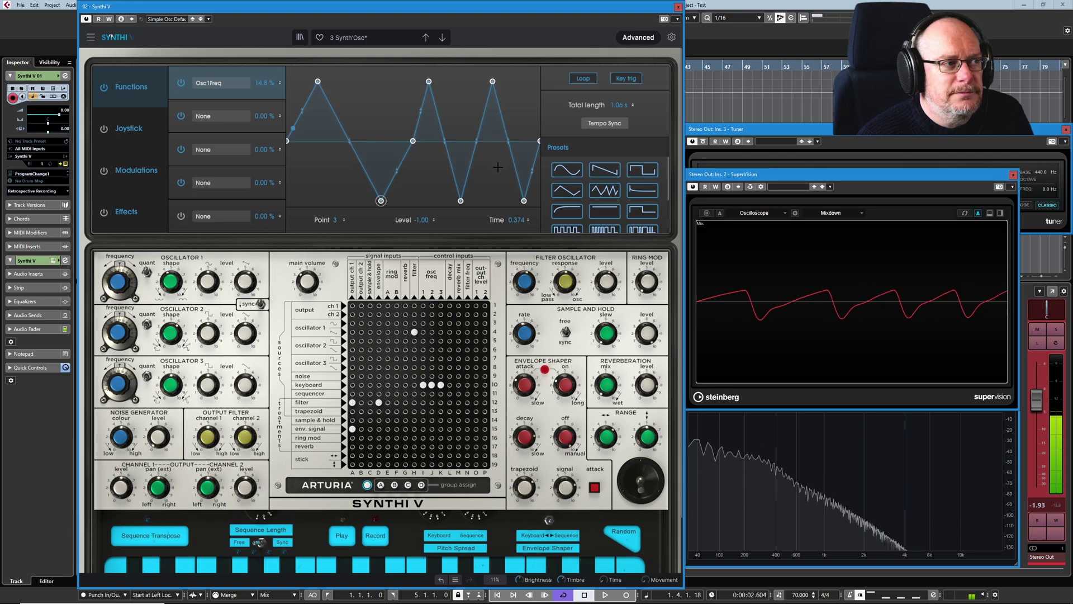
drag(619, 105, 620, 109)
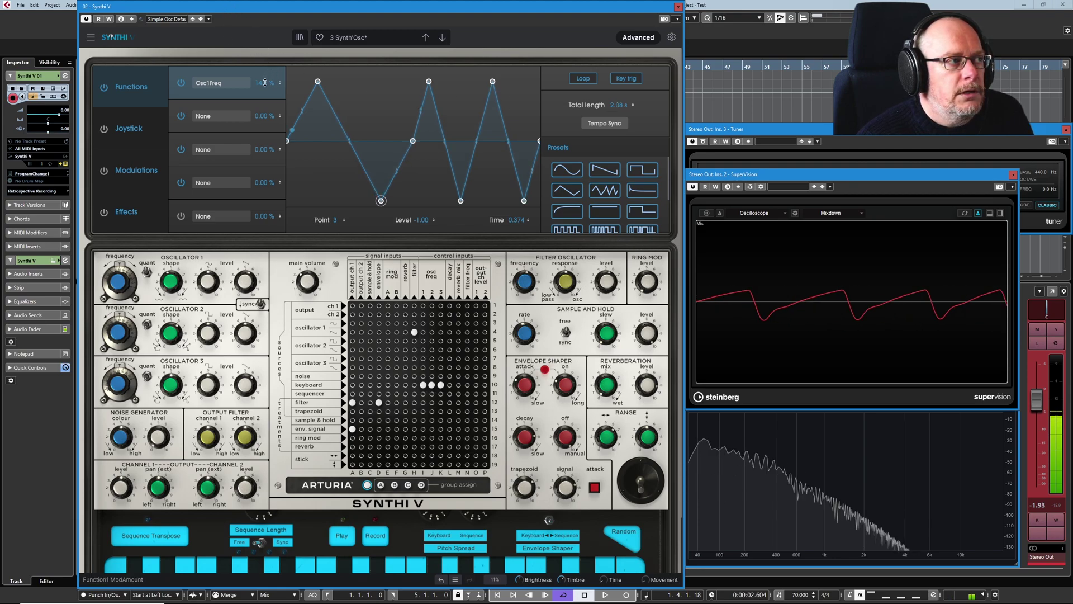
- Lower the Osc1Freq modulation amount to 3.55 %
drag(258, 85, 264, 85)
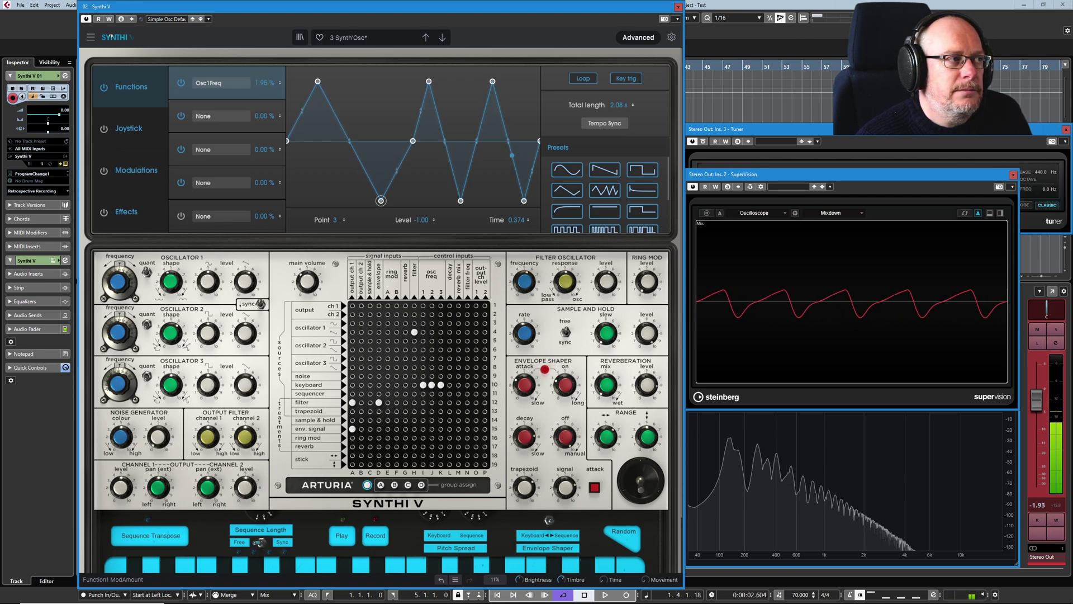
mouse_move(265, 85)
mouse_down()
mouse_move(269, 95)
mouse_move(265, 78)
mouse_up()
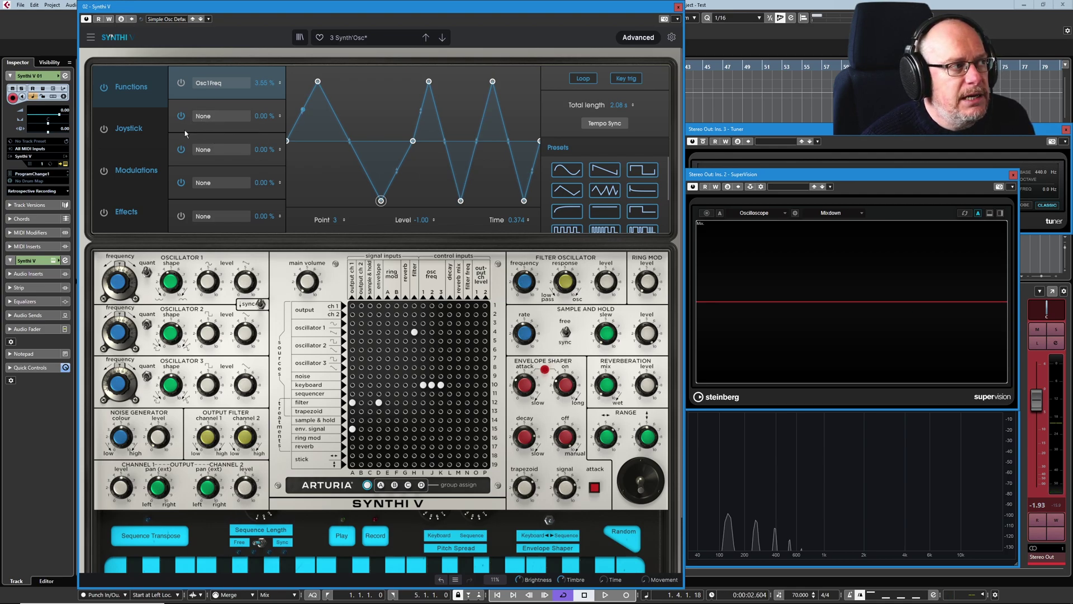
- Set Function 2's destination to Filter > Filter Frequency, leaving its amount at 0.00%
click(205, 127)
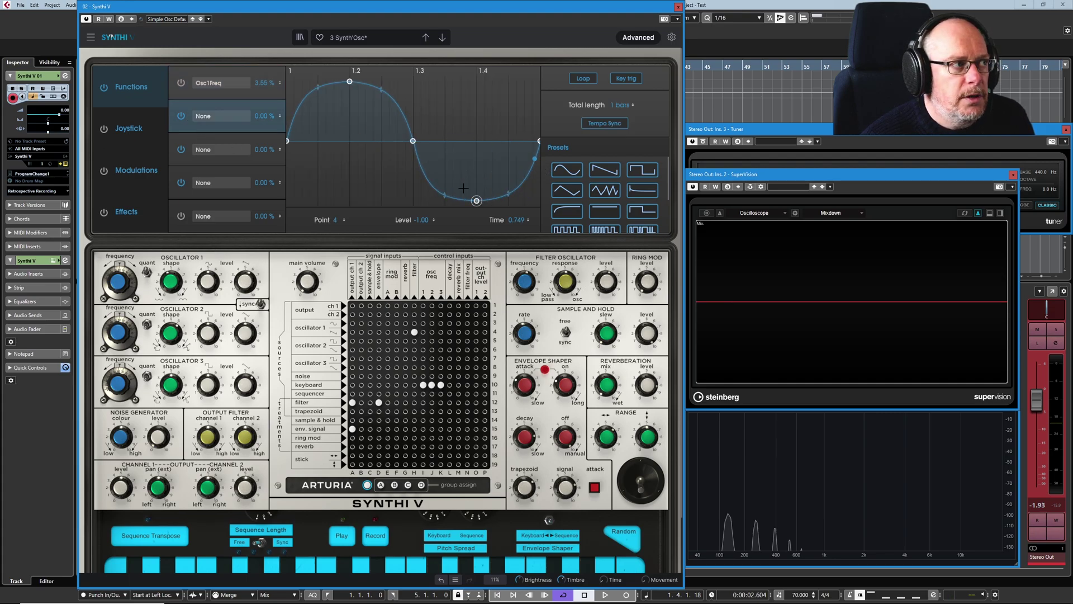
click(206, 117)
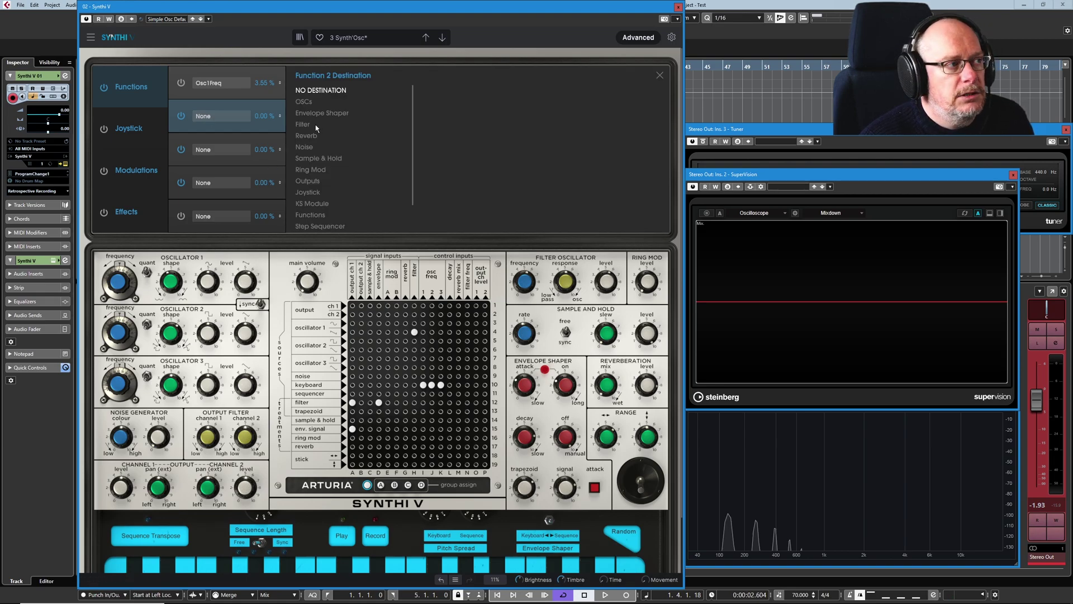
mouse_move(305, 126)
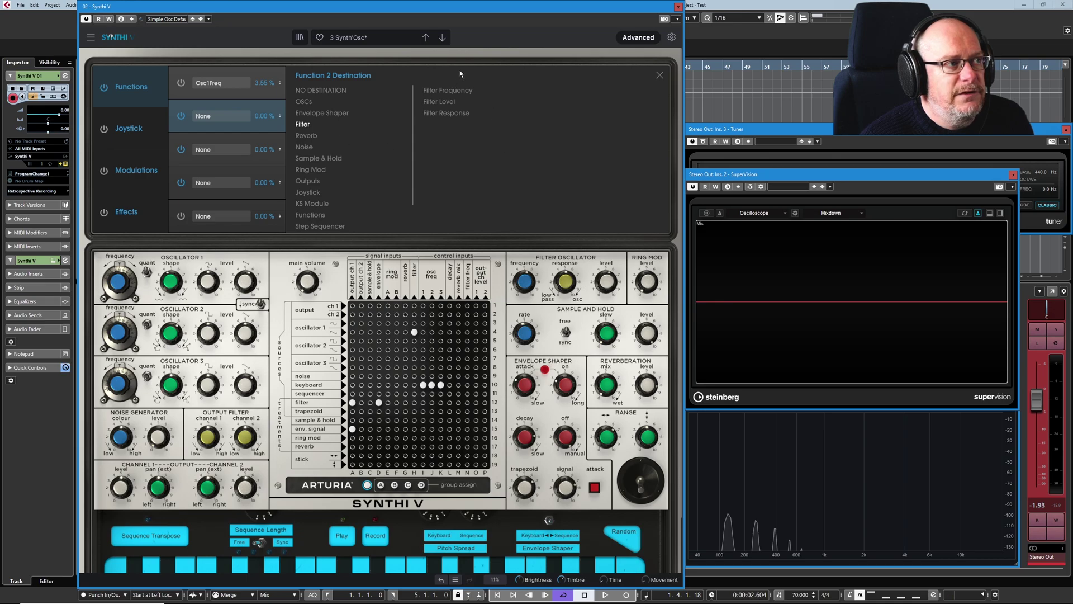
click(447, 90)
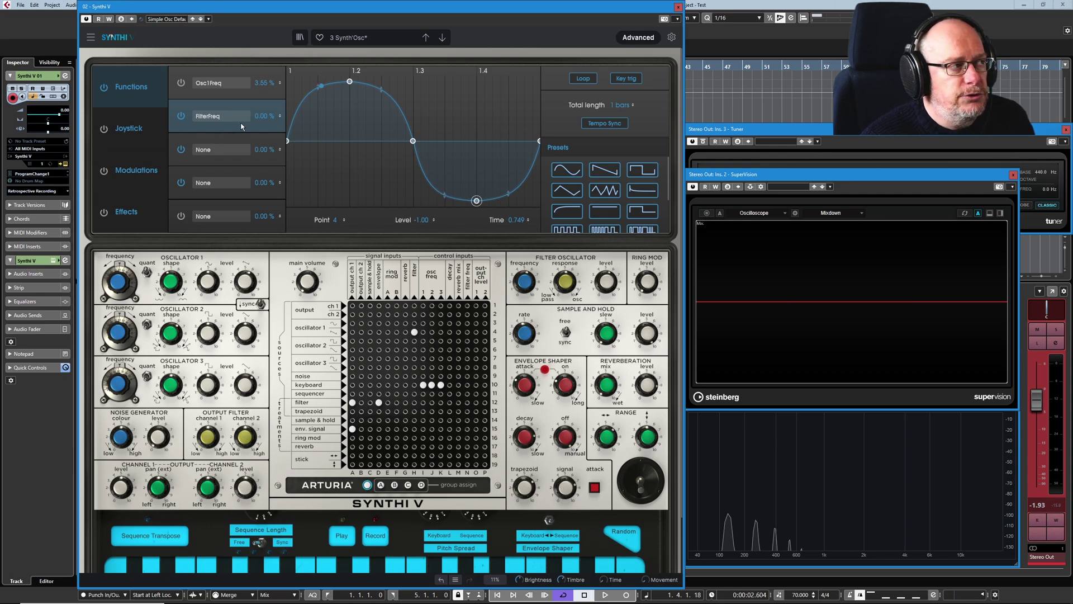
click(181, 95)
click(180, 125)
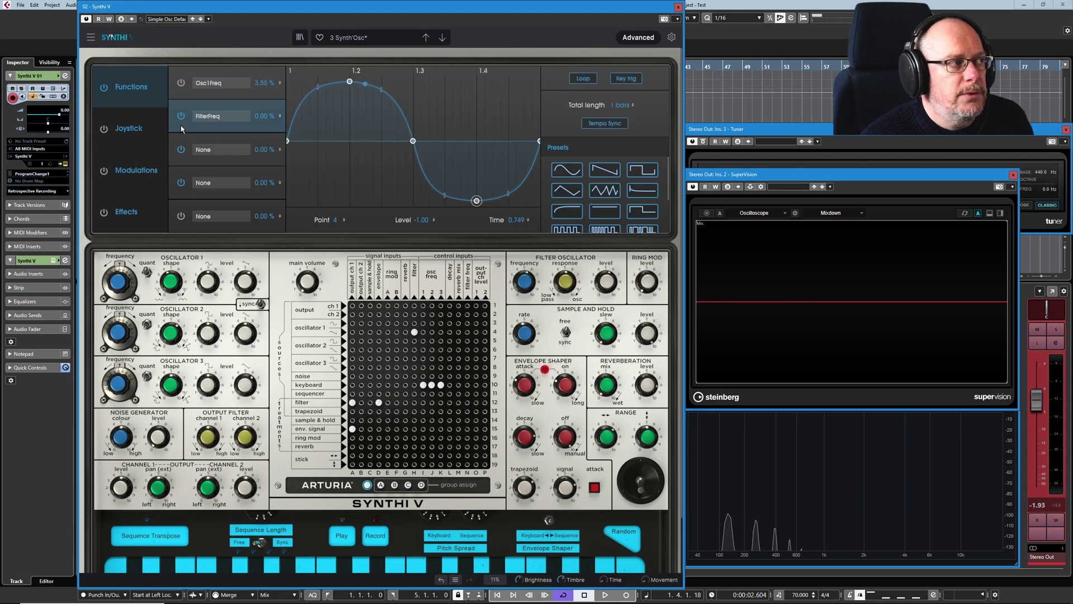
click(181, 158)
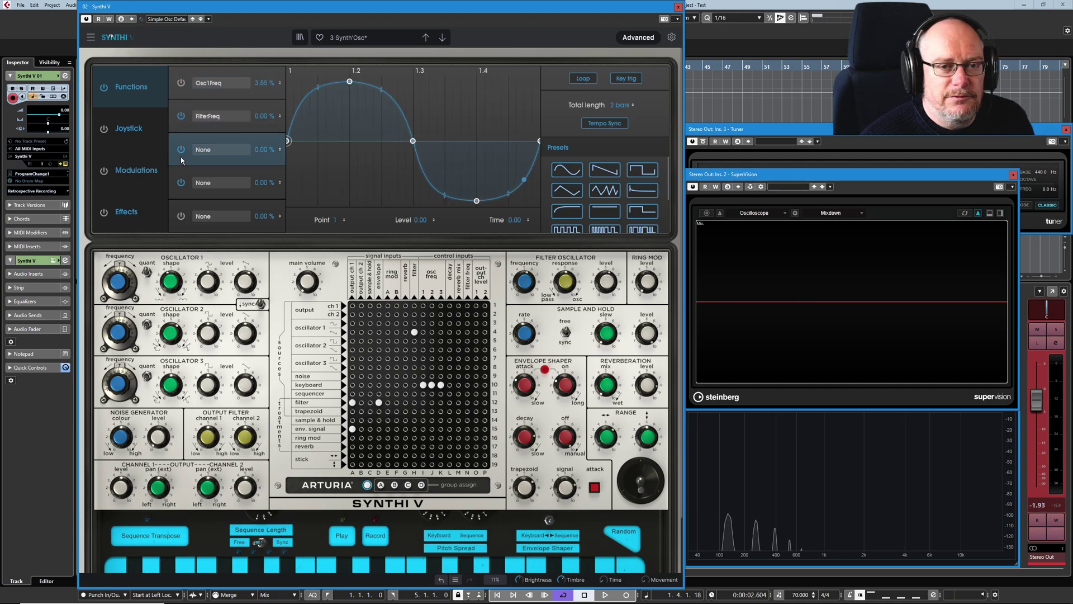
click(183, 127)
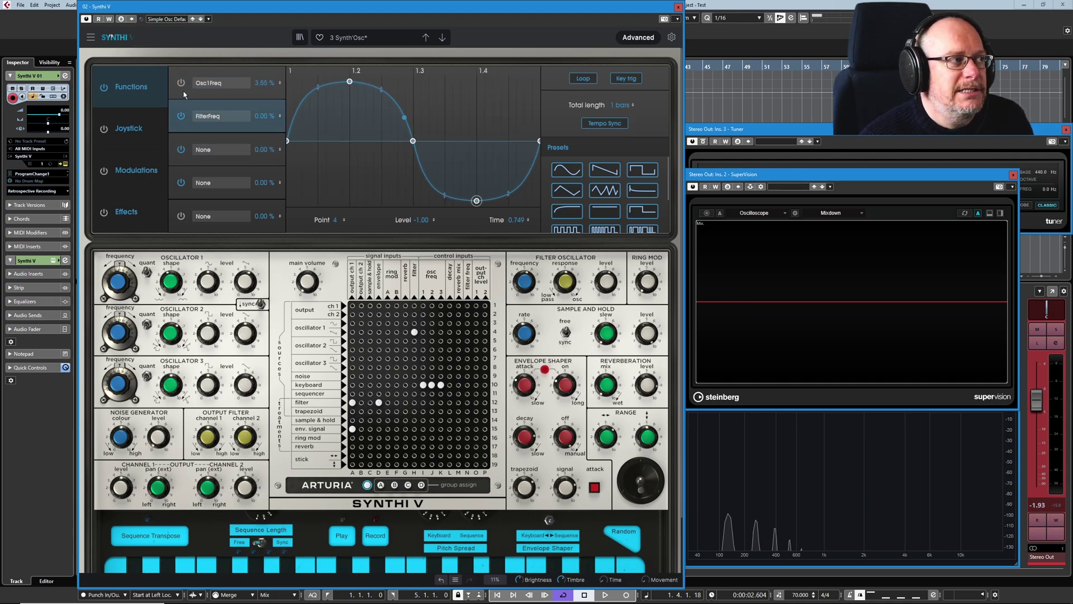
click(182, 95)
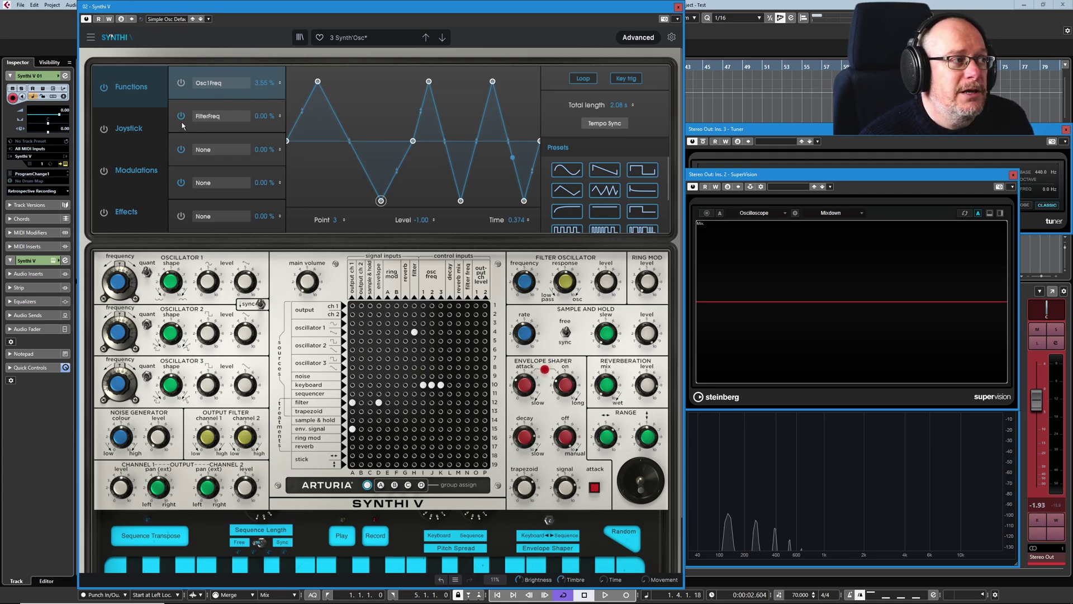
click(207, 116)
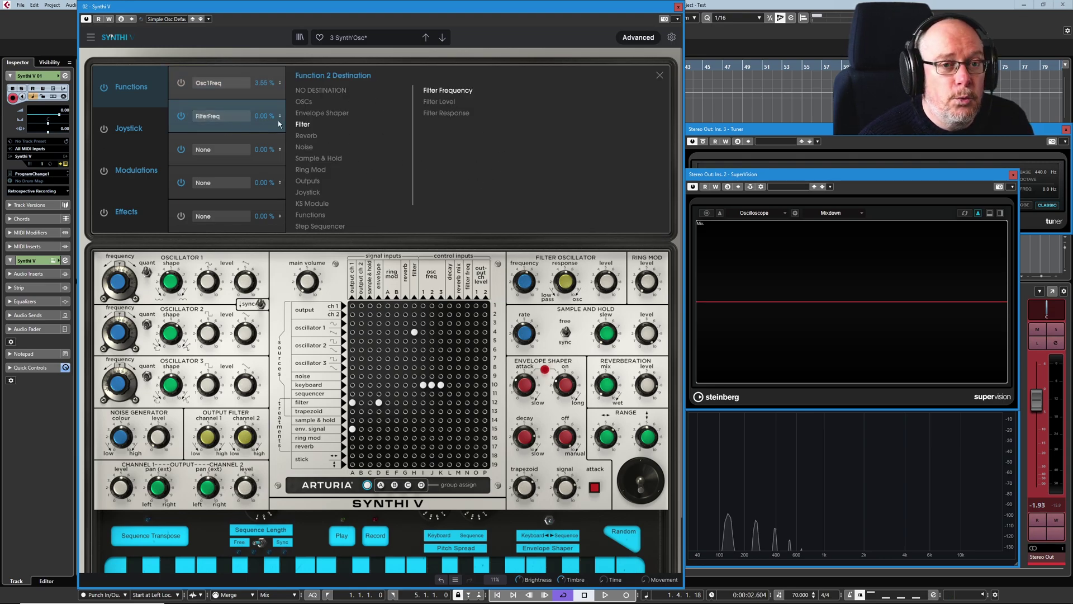
click(663, 78)
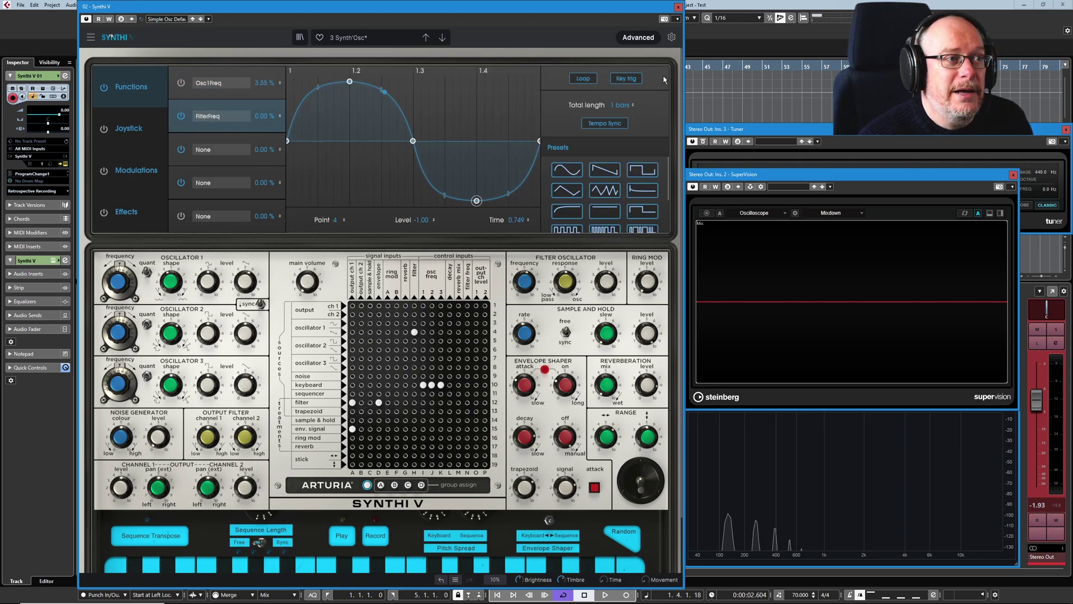
click(222, 93)
click(186, 129)
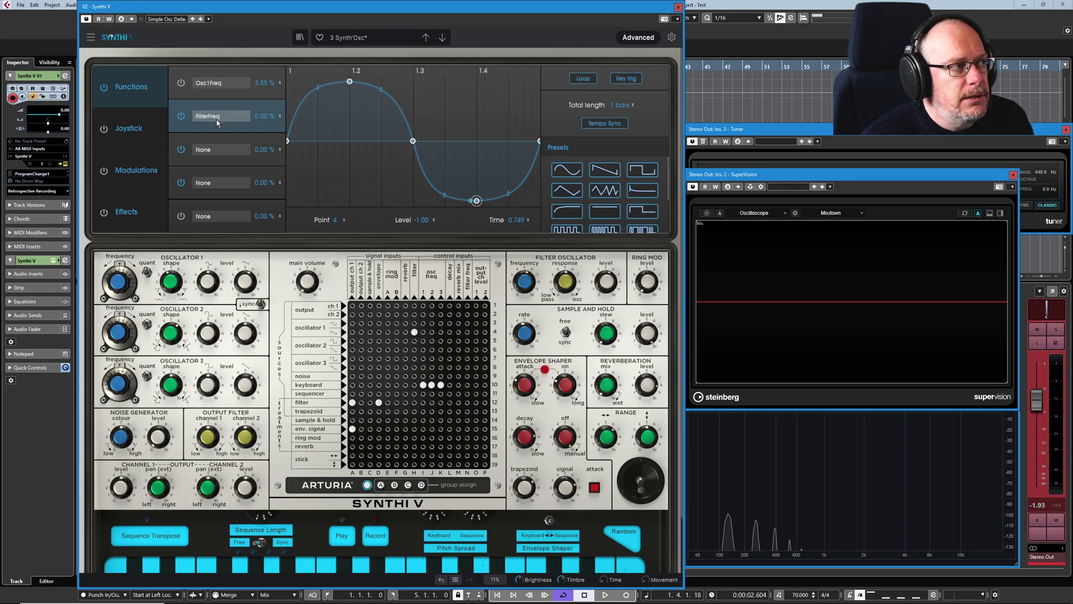
- Raise the FilterFreq modulation amount on Function 2 to 11.2%
mouse_move(307, 282)
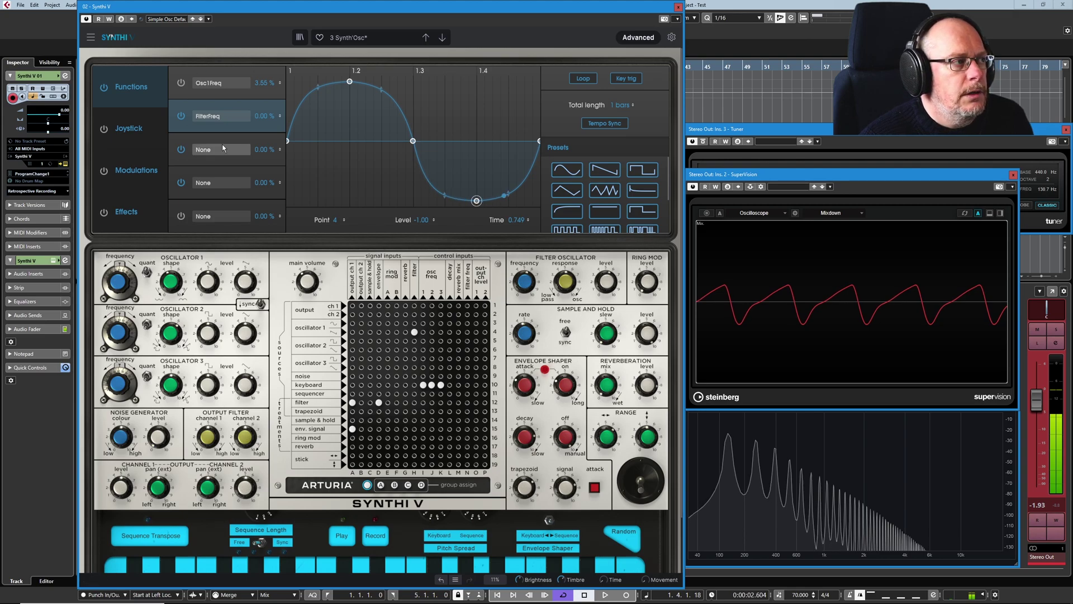
drag(261, 116, 263, 108)
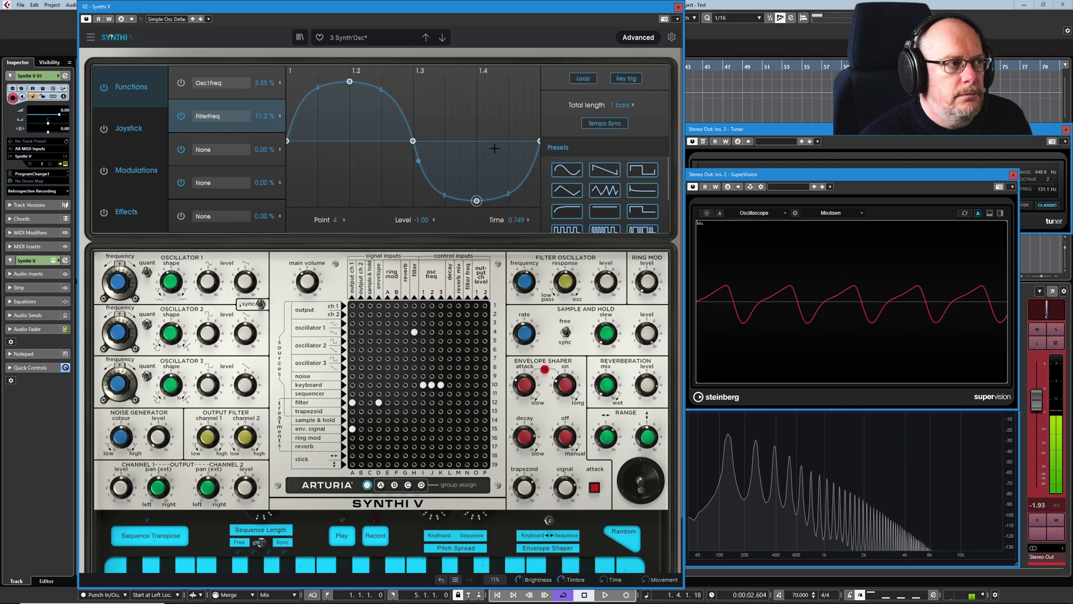
- Set Function 3's destination to Filter > Filter Response and raise its amount to 35.2%
click(205, 150)
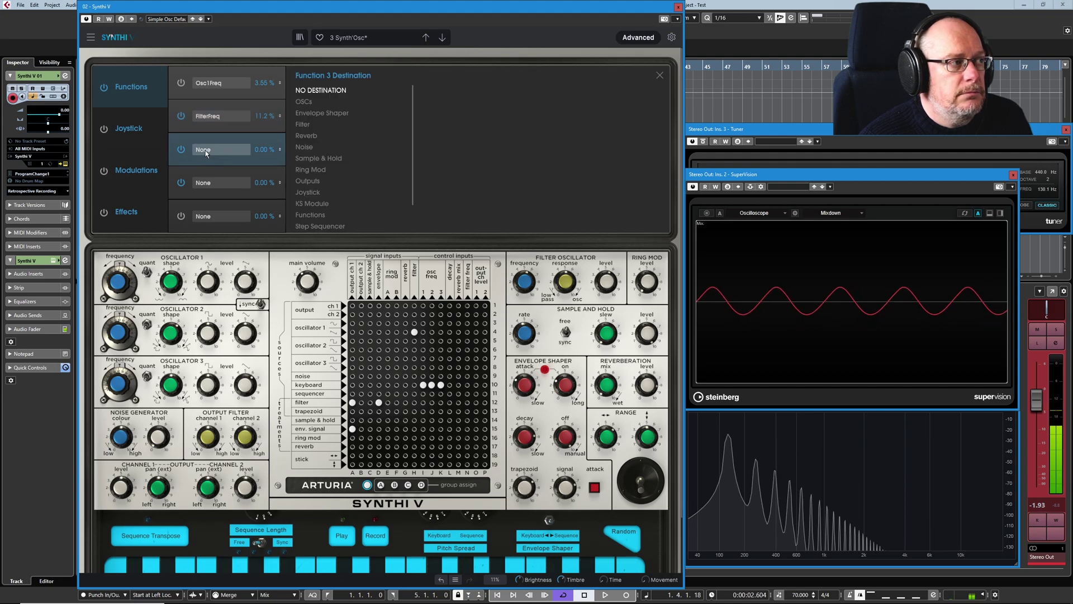
click(314, 125)
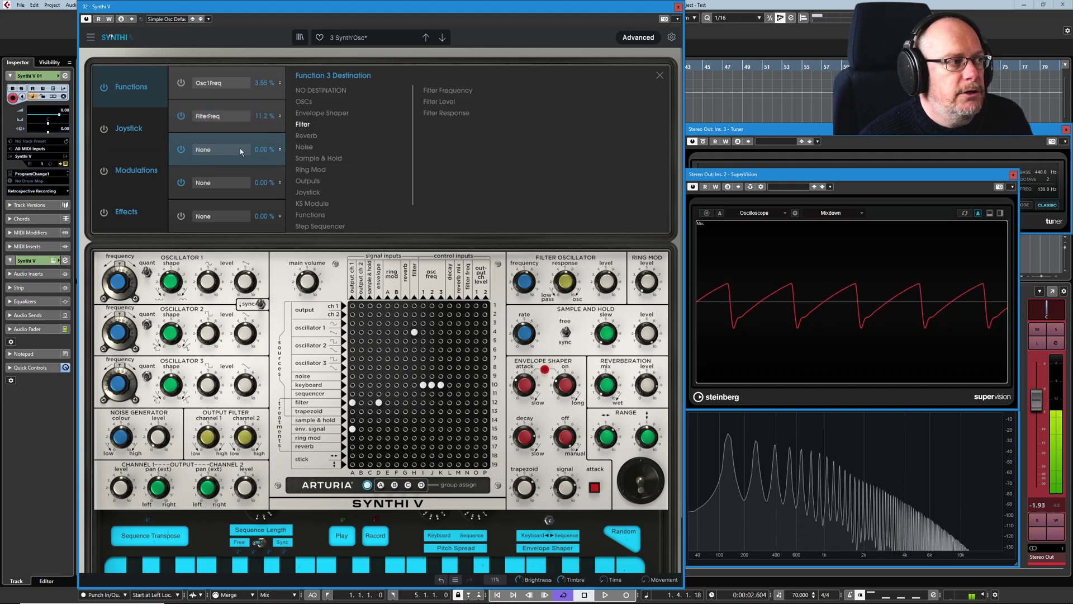
click(444, 114)
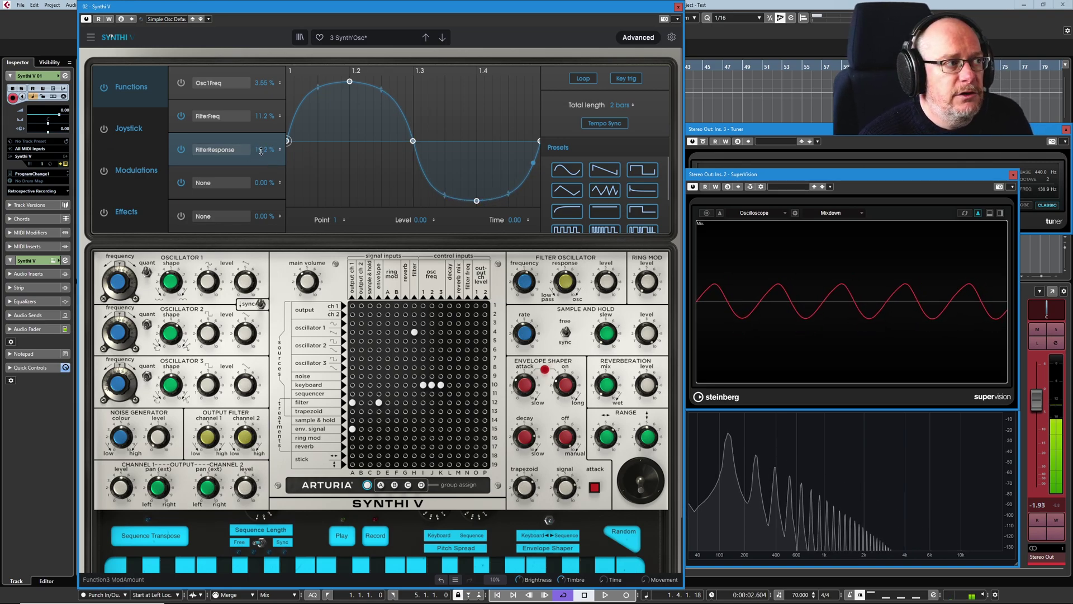
drag(261, 151, 261, 143)
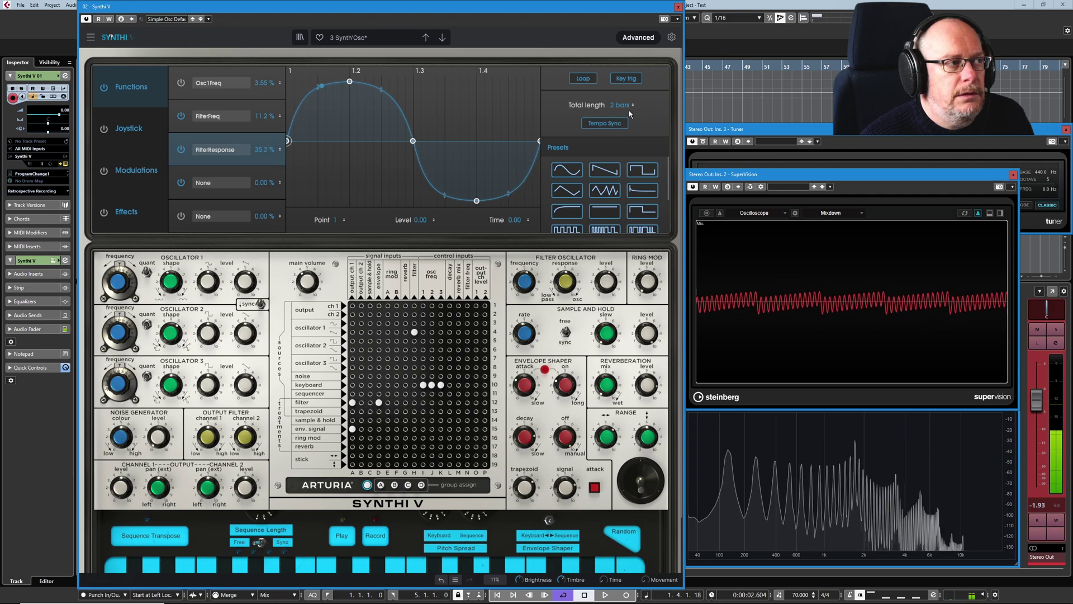
- Trim FilterResponse to 28.8% and switch Function 3 off tempo sync with a length in seconds
drag(267, 150, 267, 154)
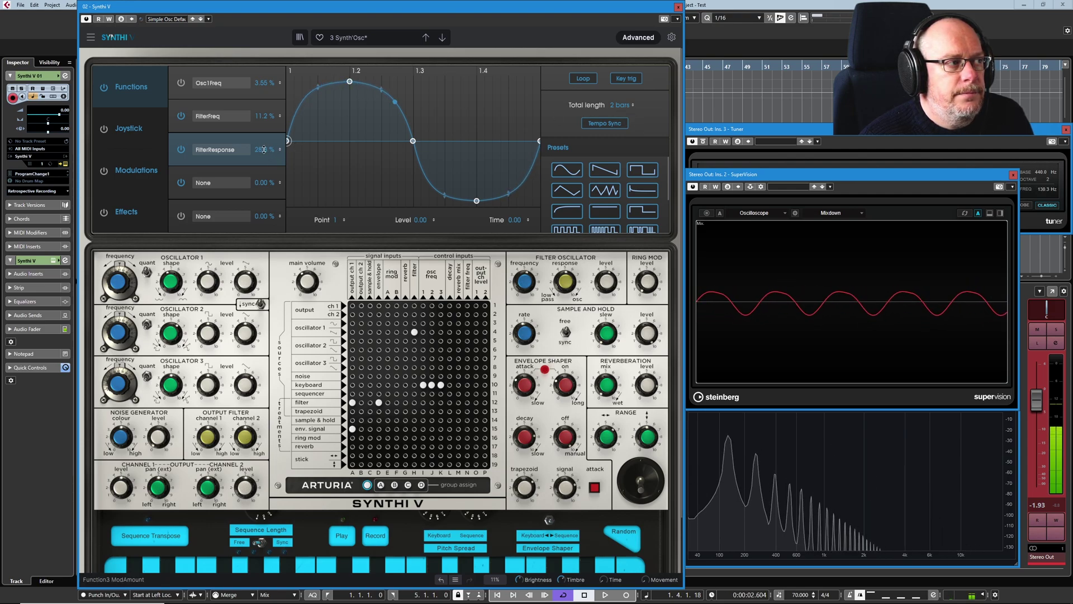
drag(620, 105, 620, 101)
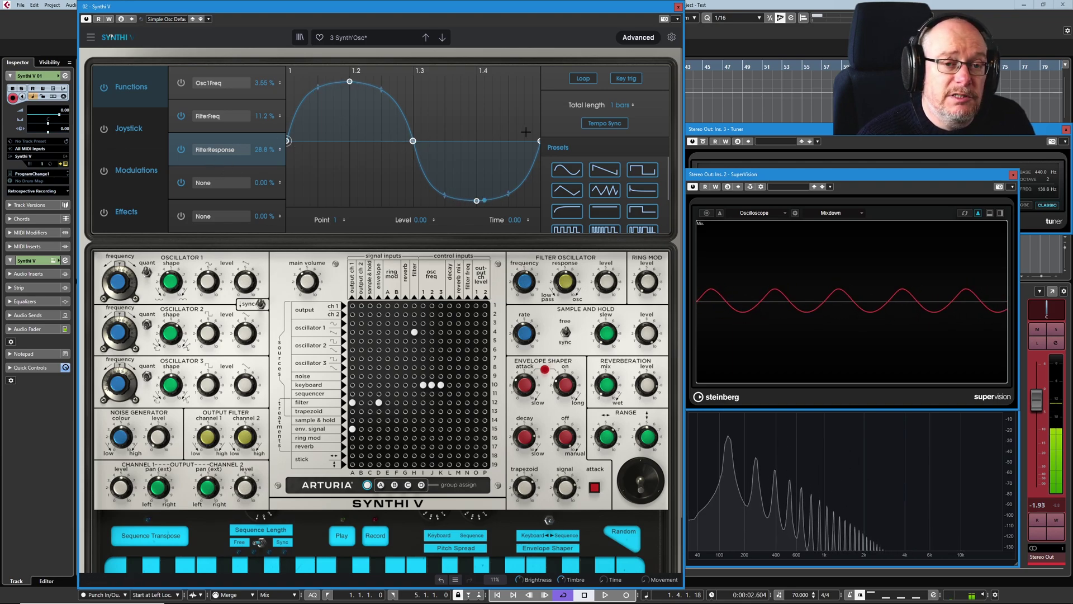
click(614, 122)
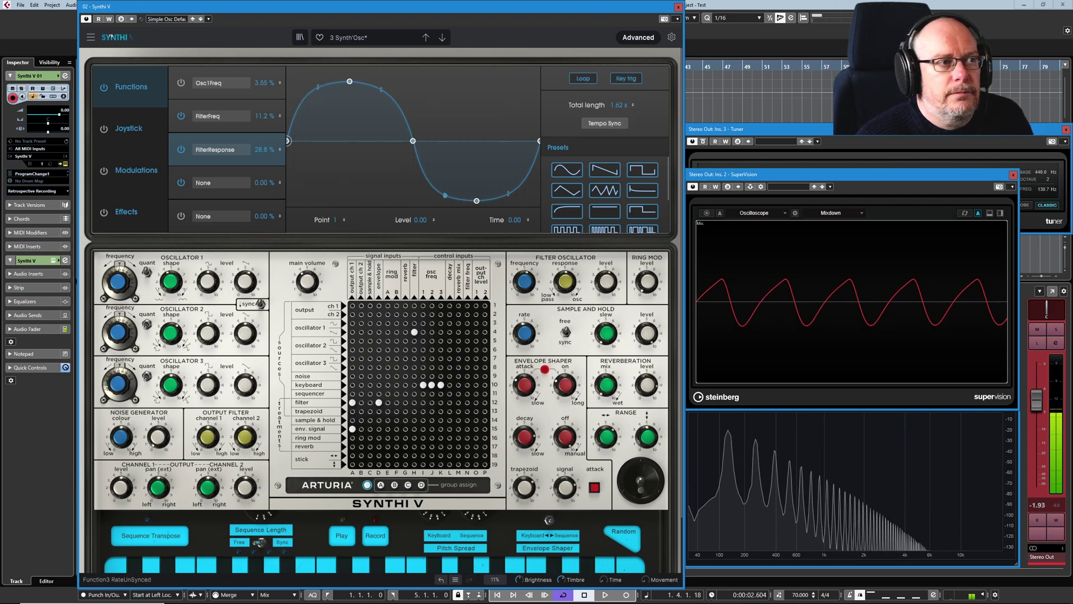
drag(619, 105, 619, 110)
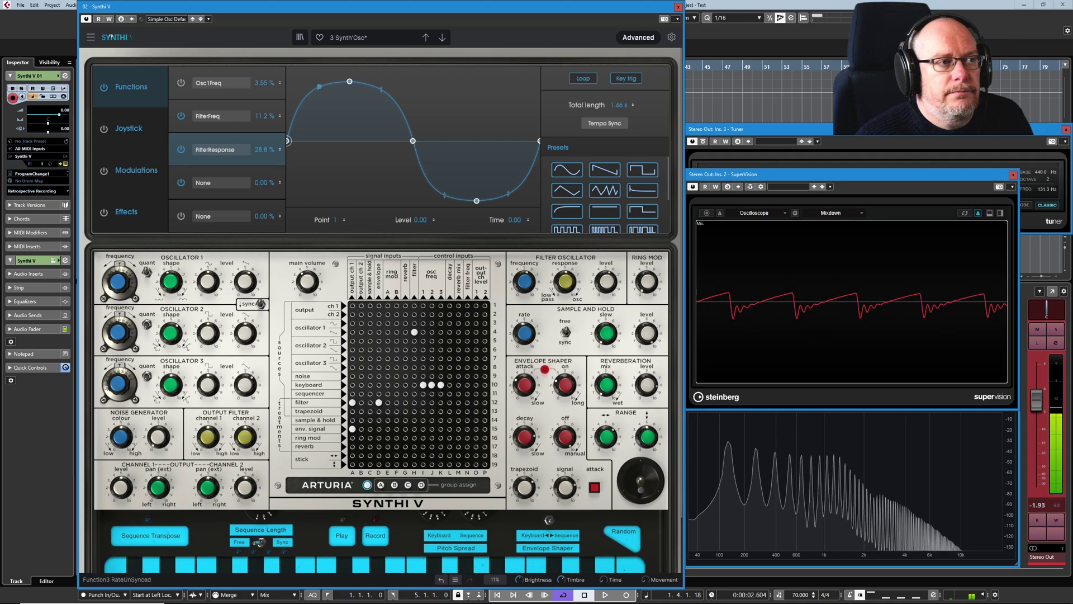
- Unsync Function 2, set its length to 4.72 seconds, and raise FilterFreq to 15.2%
click(217, 116)
click(605, 123)
drag(619, 105, 619, 111)
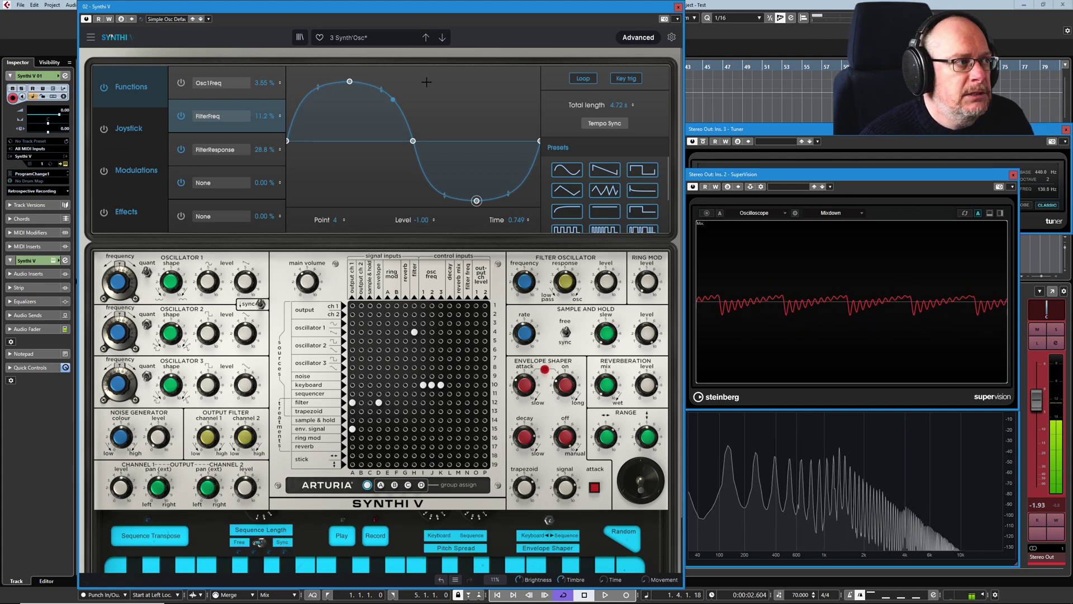
drag(265, 116, 264, 112)
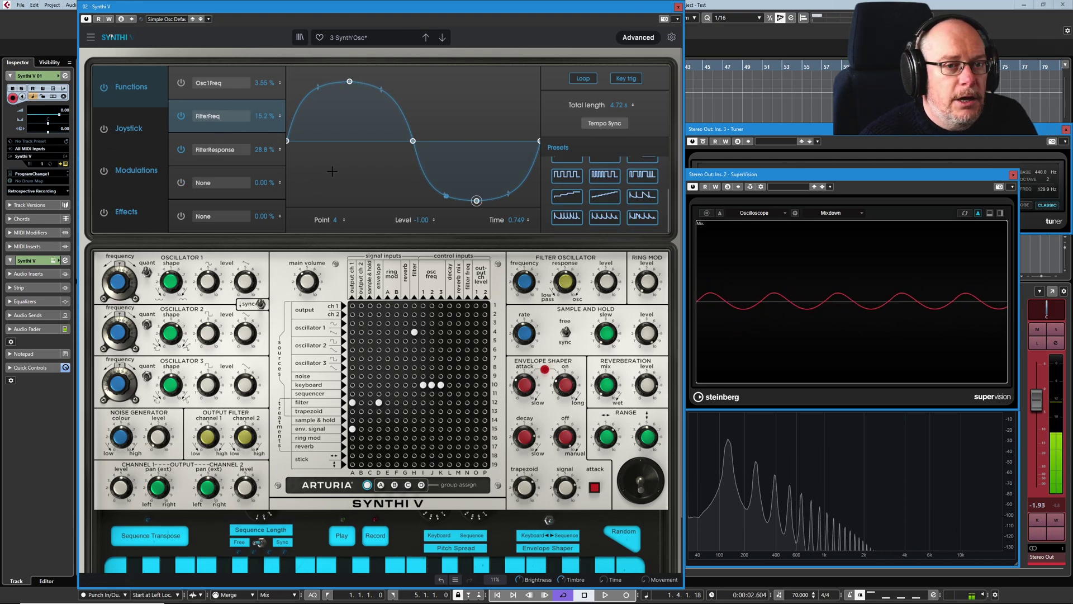
- Patch noise into matrix channel A and set Function 4's destination to Noise > Noise Level
click(209, 195)
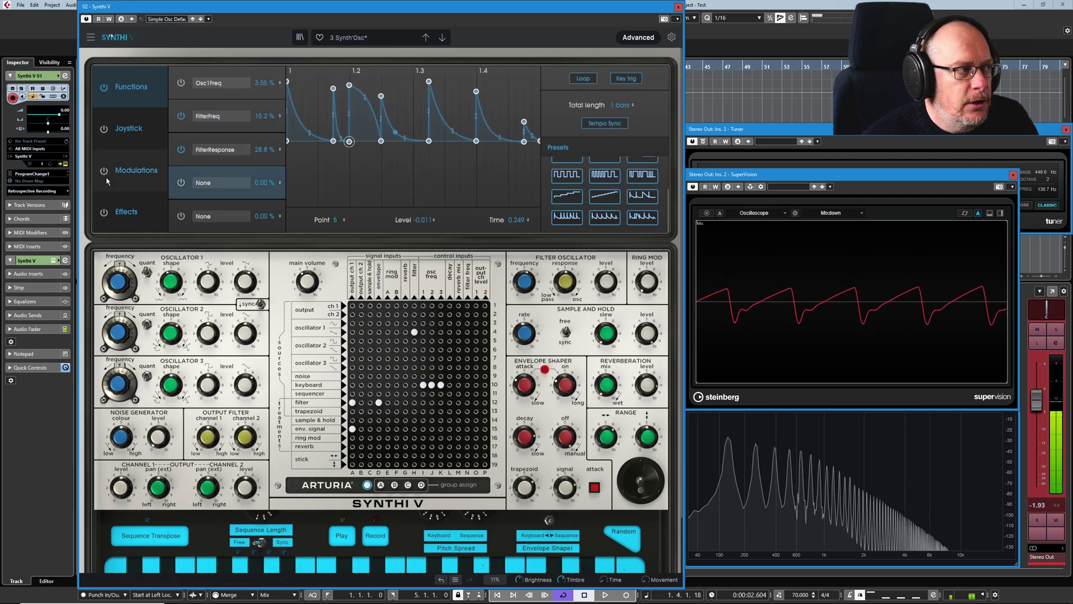
click(353, 376)
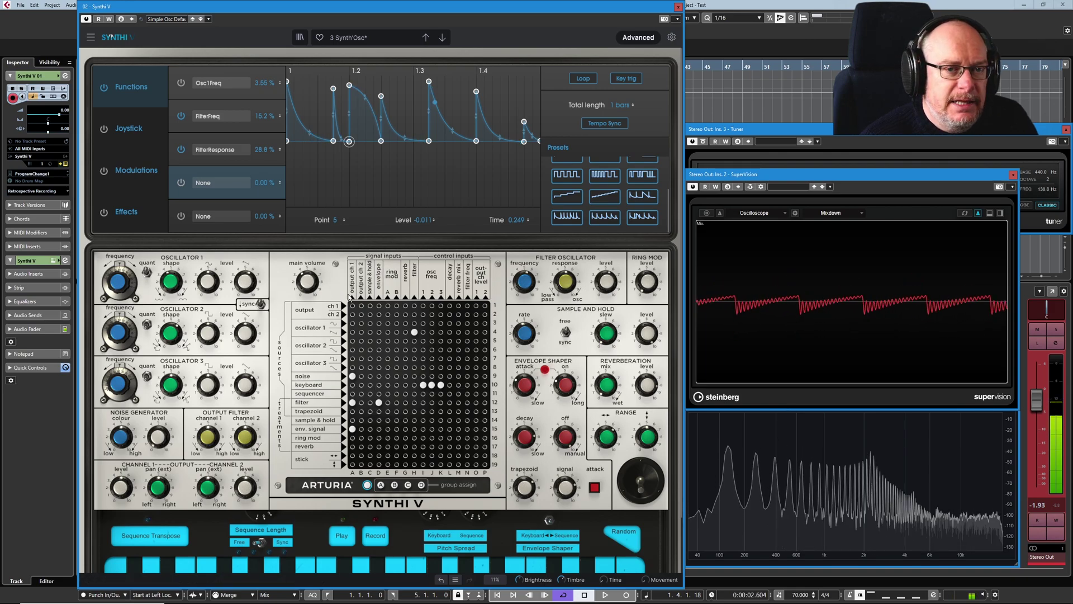
click(209, 182)
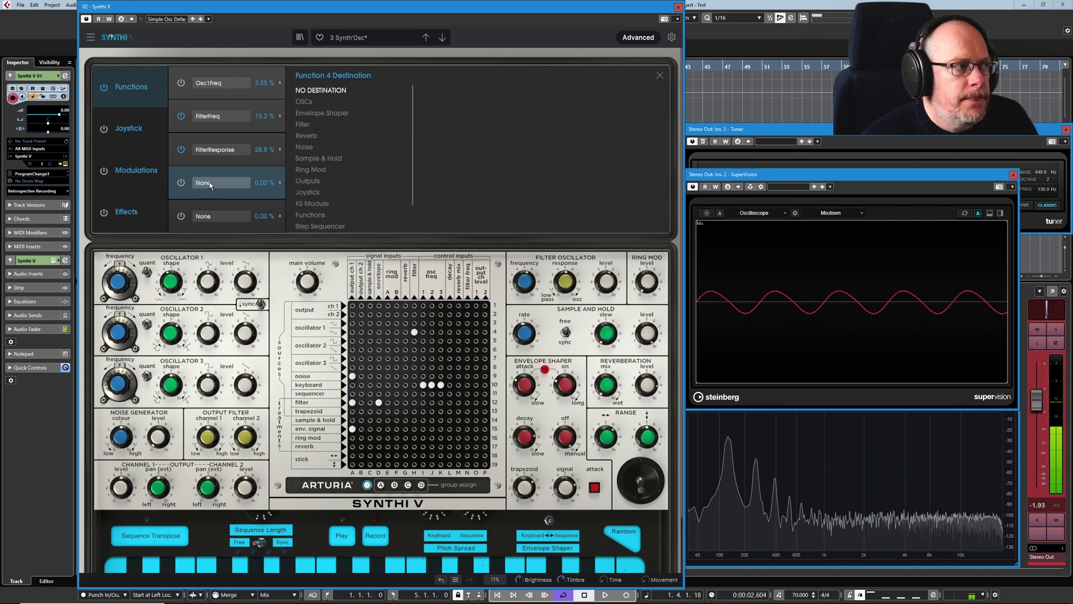
click(311, 147)
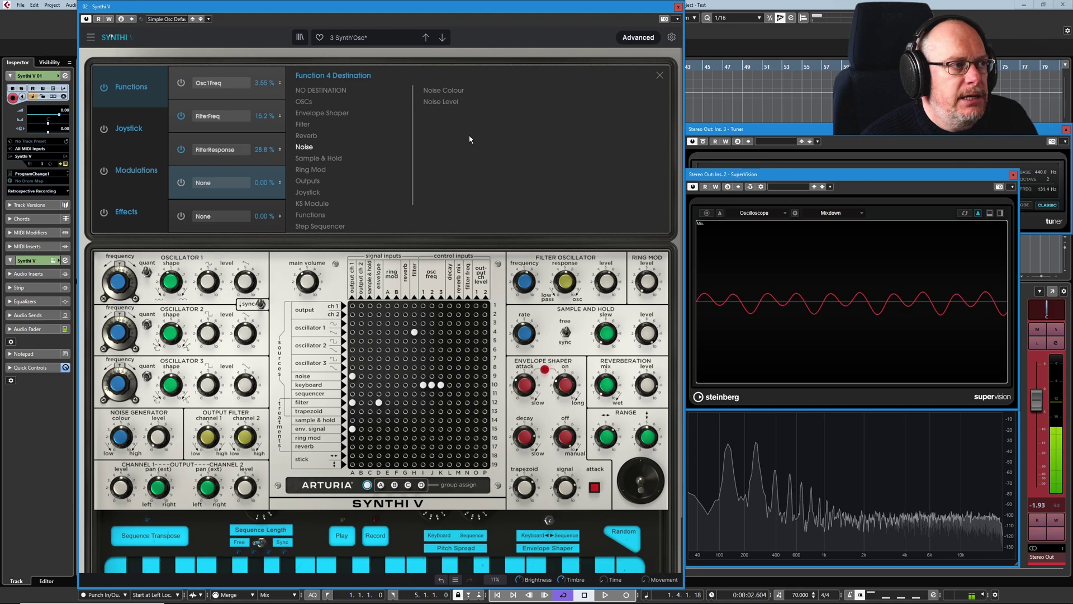
click(441, 102)
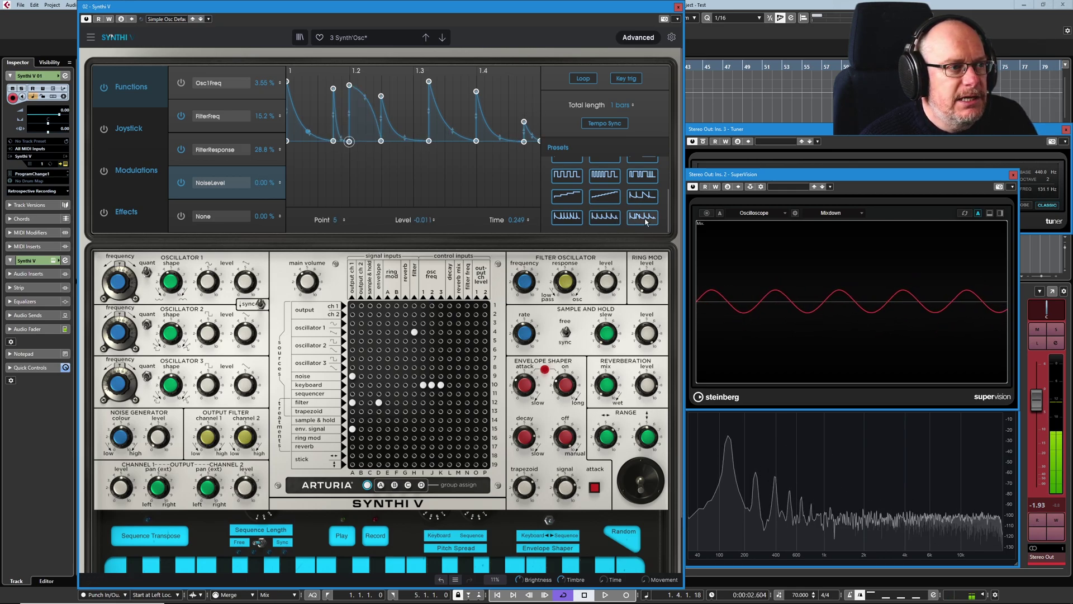
- Set the NoiseLevel modulation amount to 24.8% and turn Main Volume down to -80 dB
drag(260, 183, 260, 165)
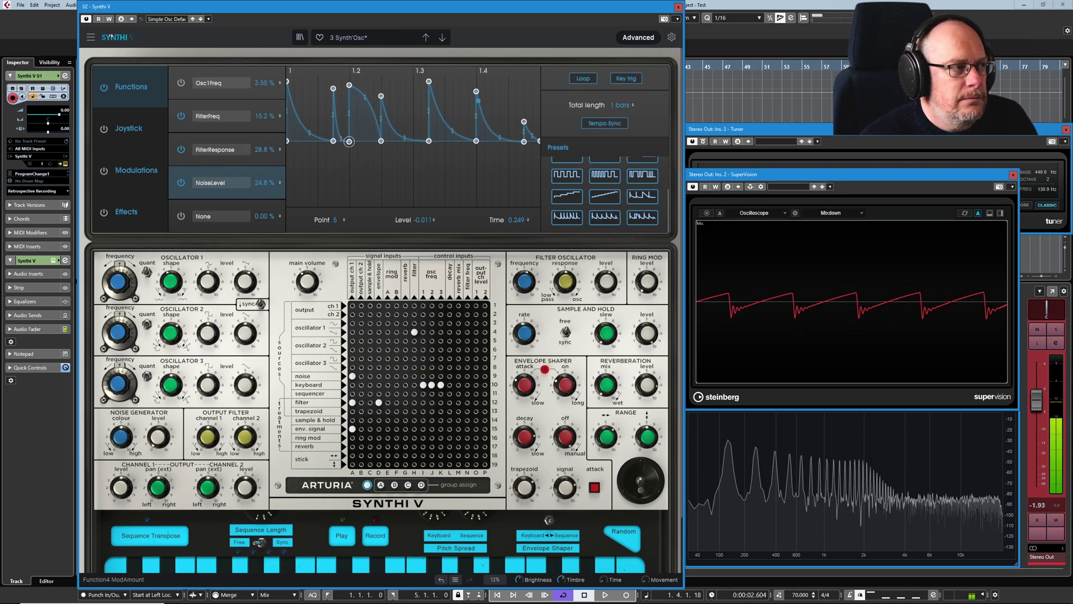
drag(265, 183, 265, 188)
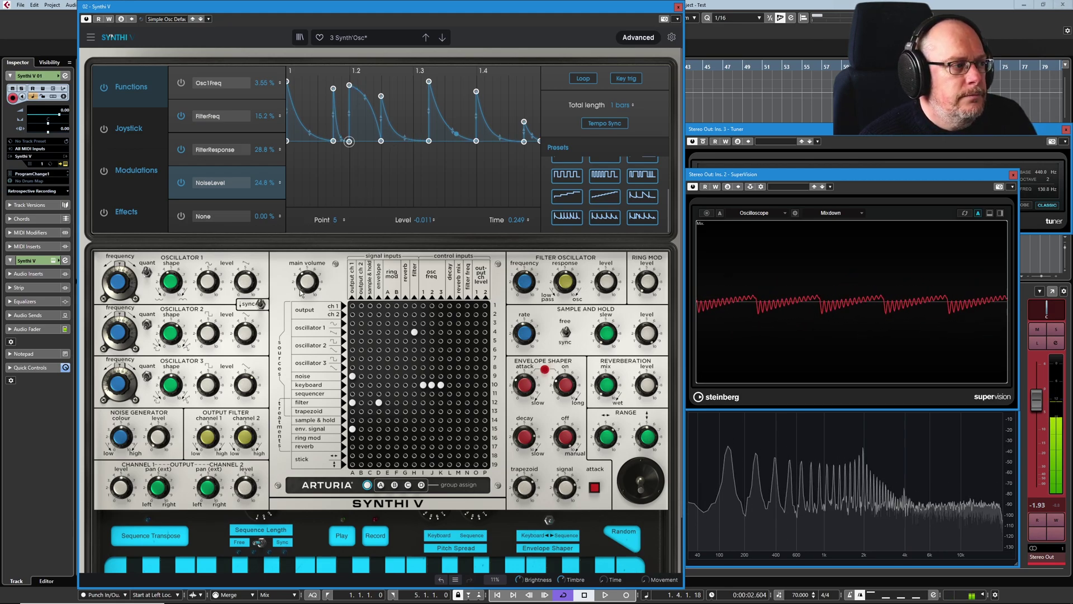
drag(306, 281, 307, 313)
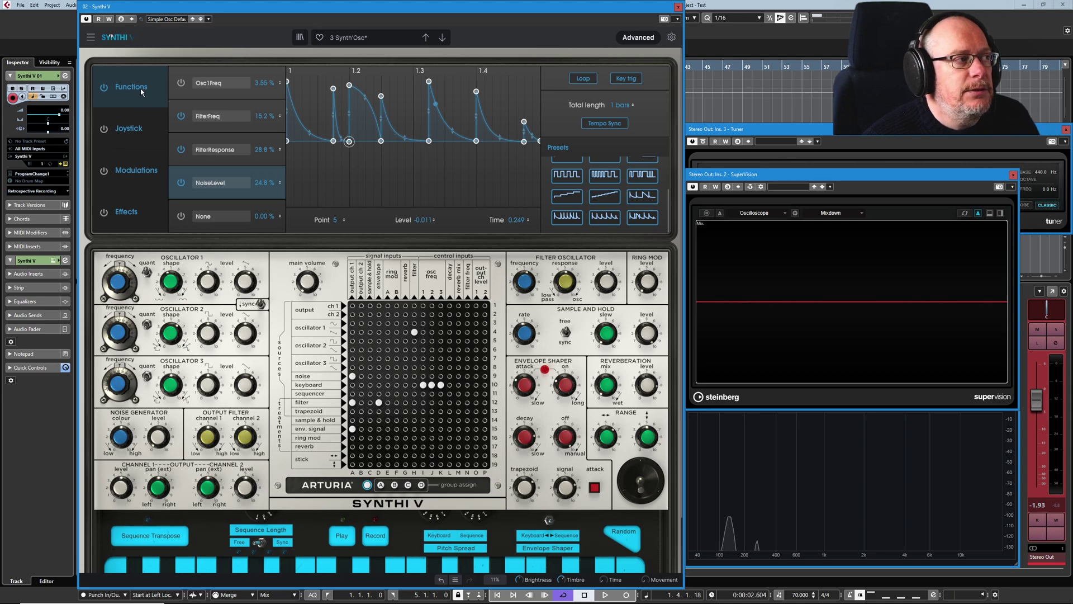
click(218, 96)
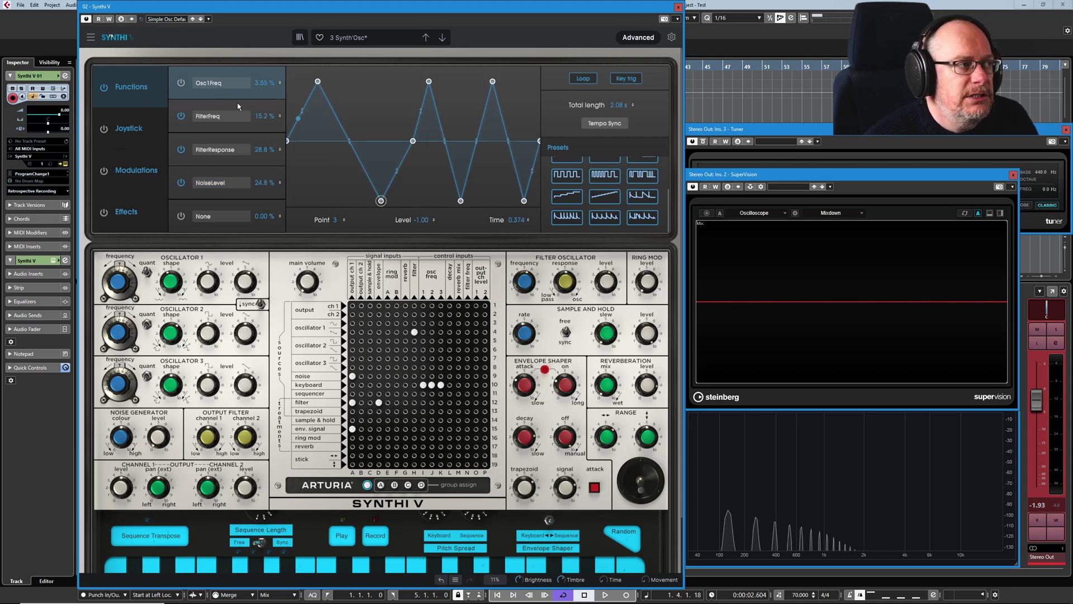
click(213, 84)
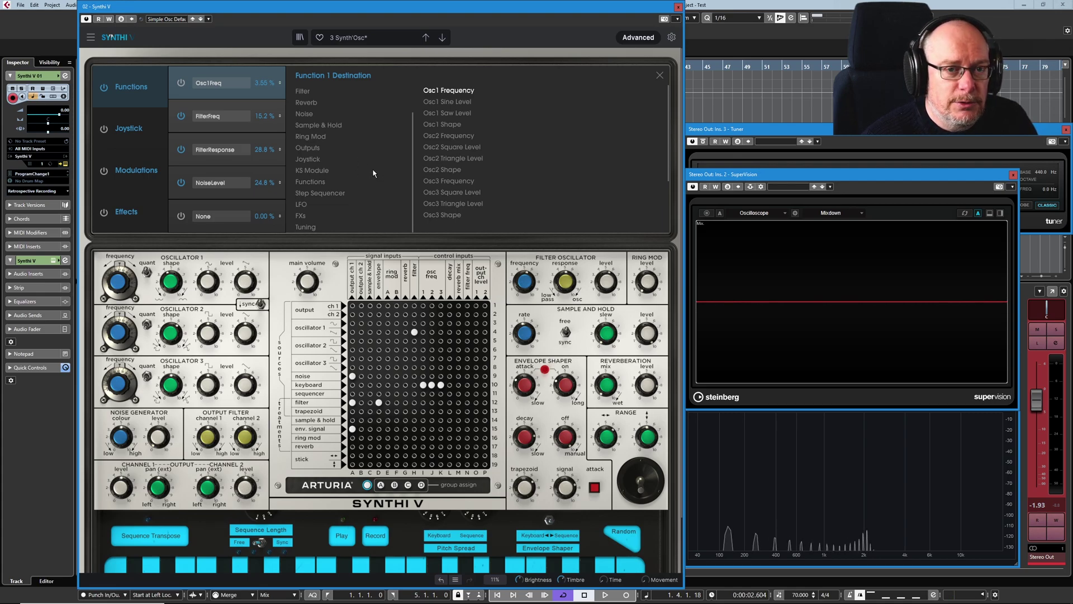
scroll(364, 172, up, 1)
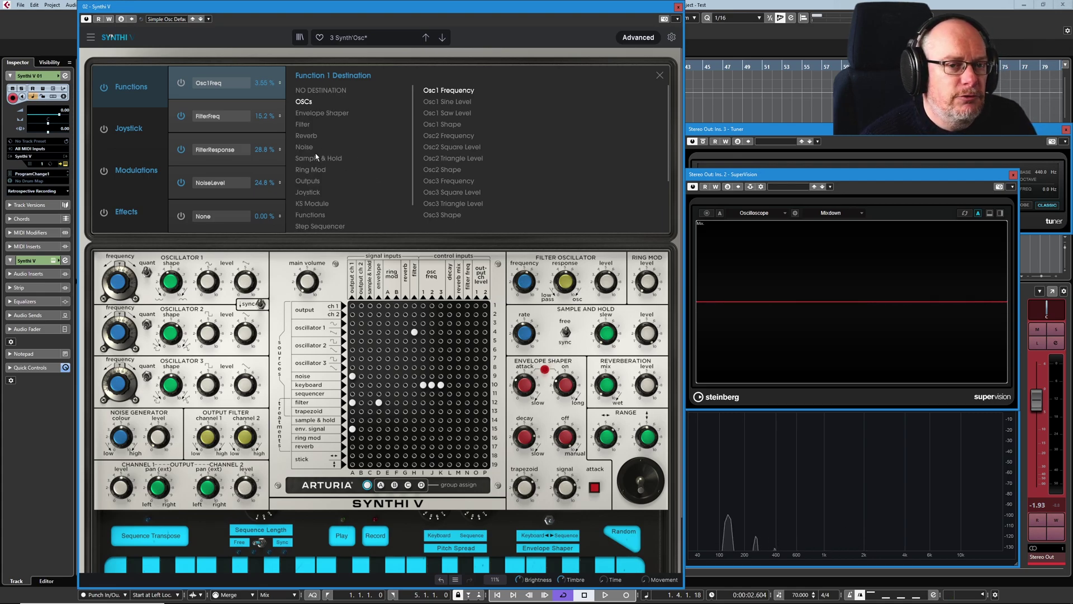
click(267, 130)
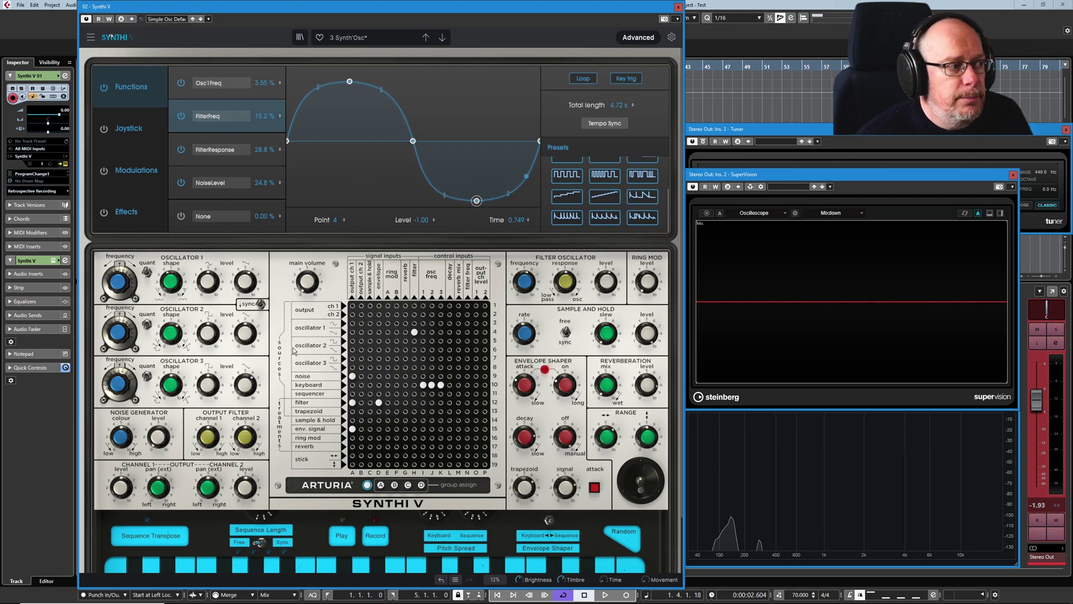
- Raise the Main Volume knob back up to -14.0 dB
mouse_move(307, 282)
scroll(307, 282, up, 3)
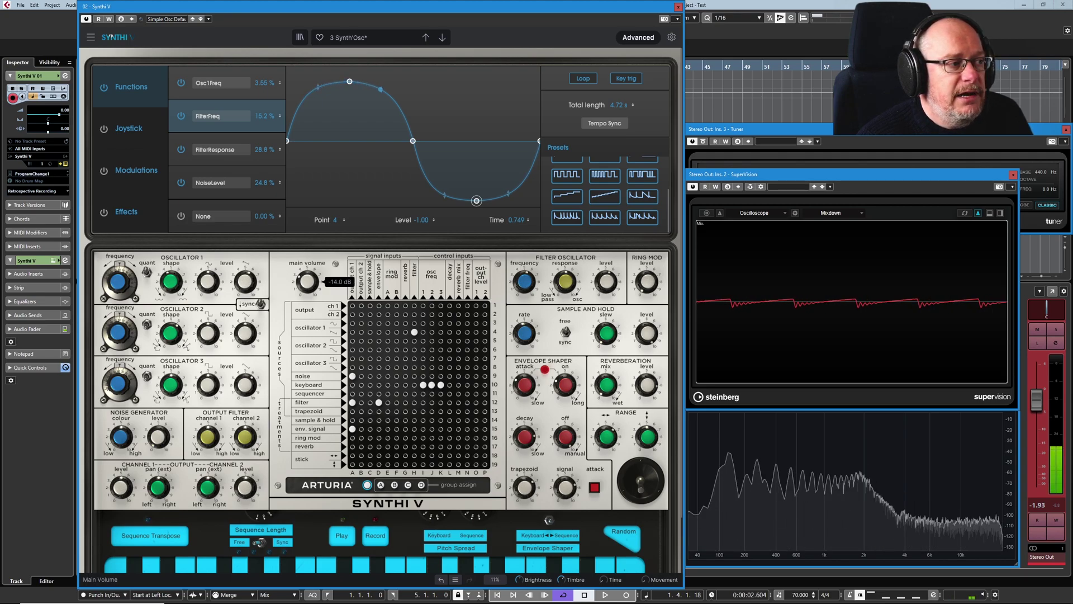